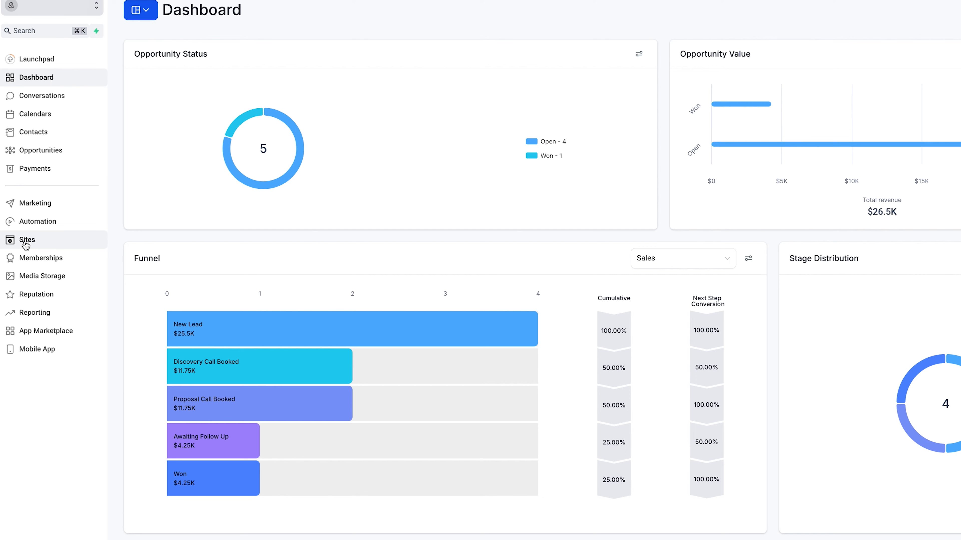
# Step: Go to the Websites area of Sites and start a new website from templates
pyautogui.click(27, 244)
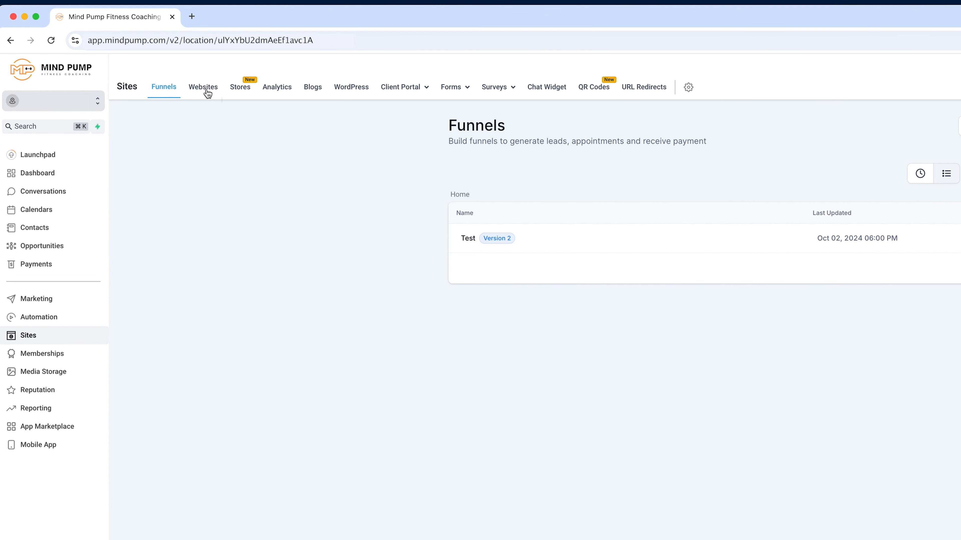
pyautogui.click(205, 87)
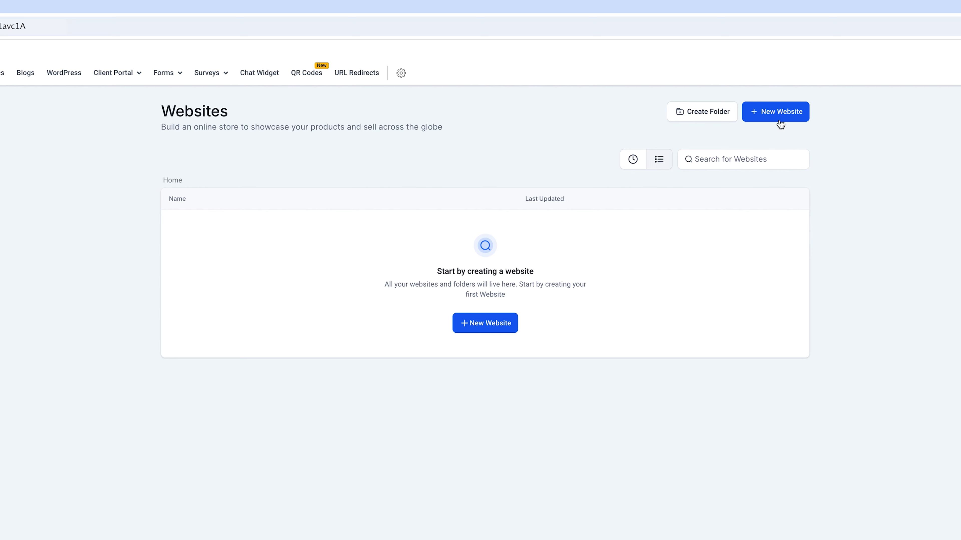
pyautogui.click(769, 117)
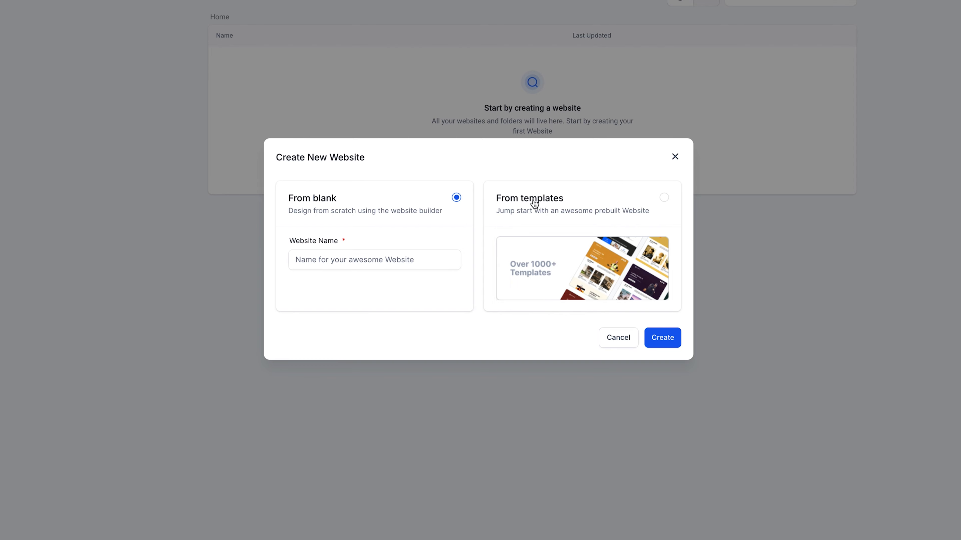
pyautogui.click(664, 199)
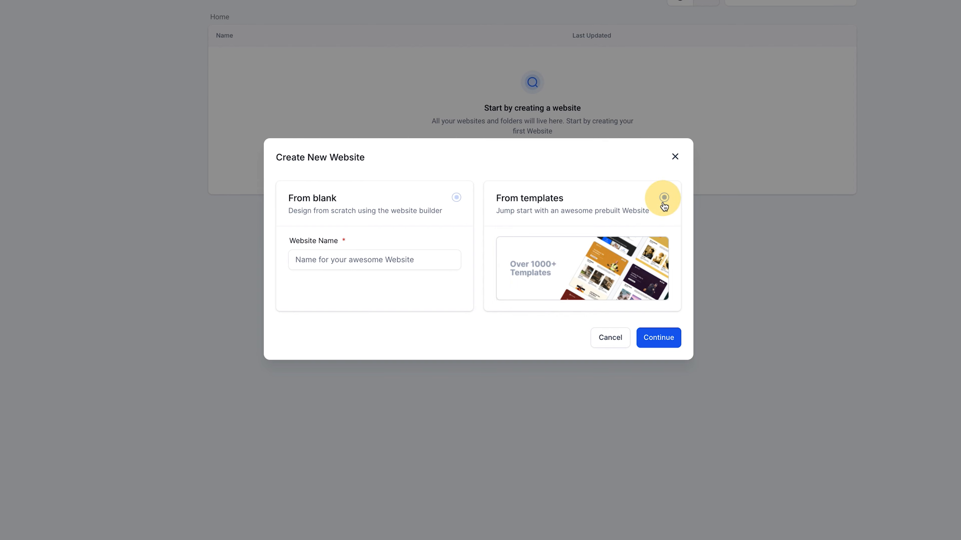
pyautogui.click(659, 337)
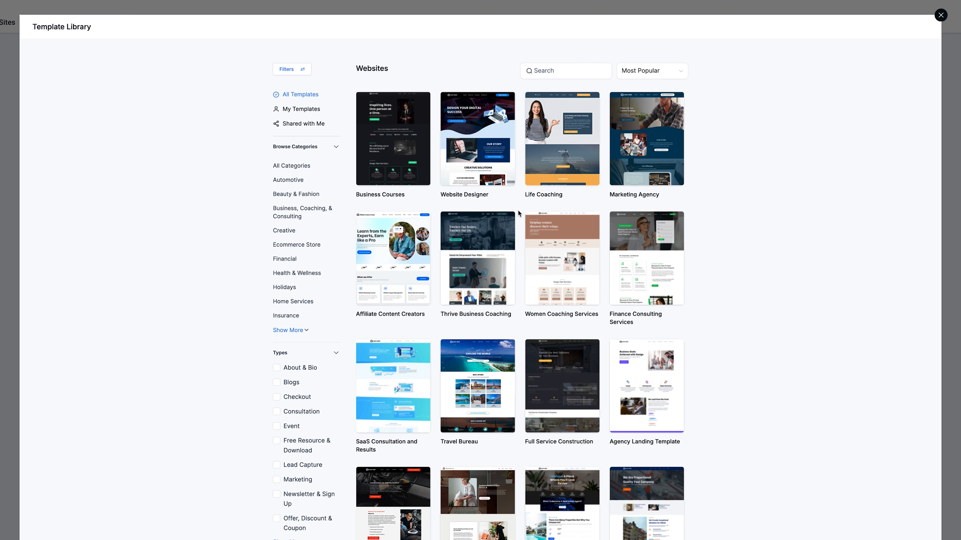
# Step: Browse the website template library, sort it by Most Recent, and close it without choosing a template
pyautogui.scroll(-4, 518, 213)
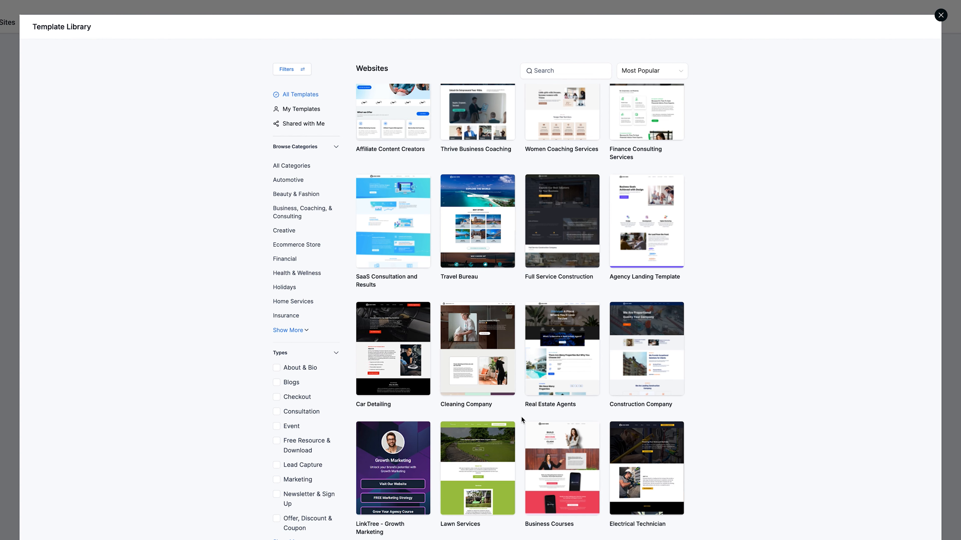
pyautogui.scroll(-10, 520, 416)
pyautogui.scroll(-6, 519, 417)
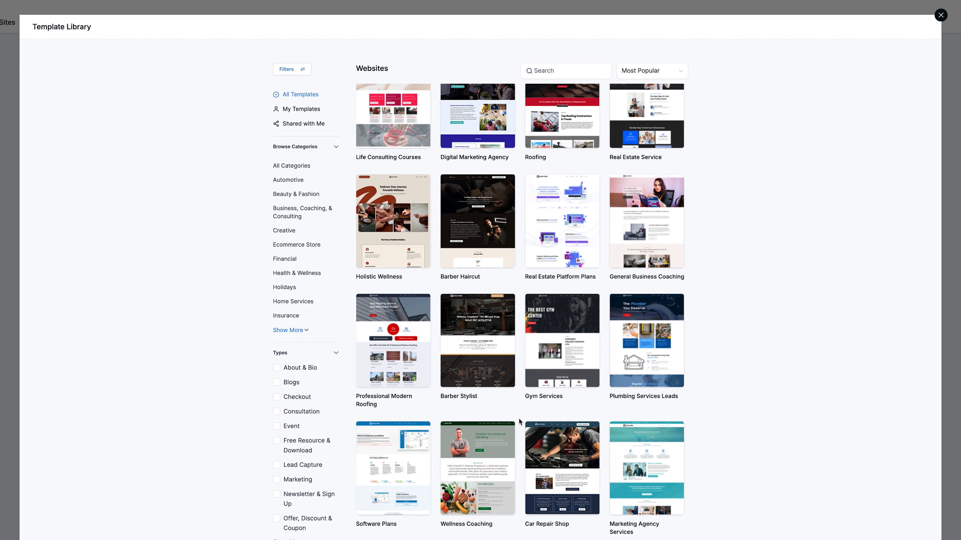
pyautogui.scroll(20, 518, 419)
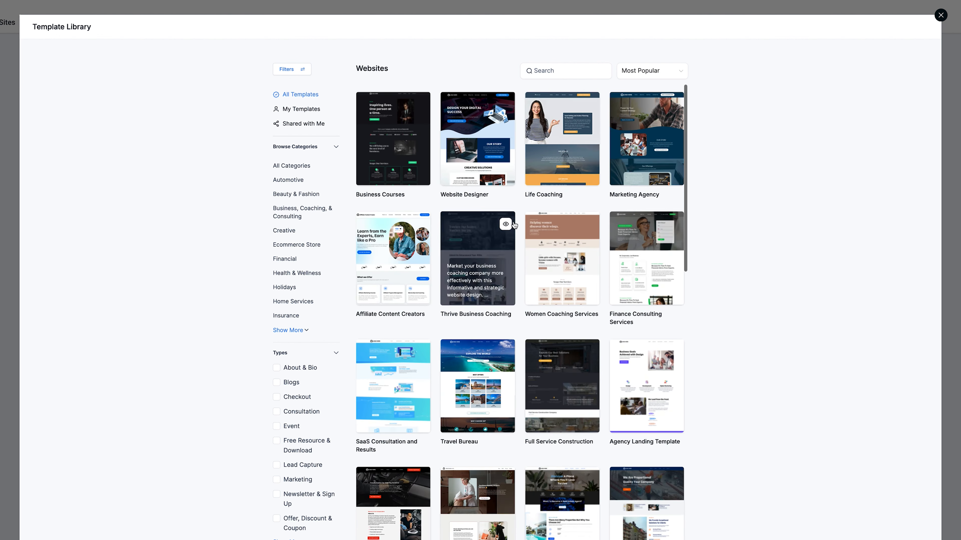
pyautogui.scroll(-3, 305, 303)
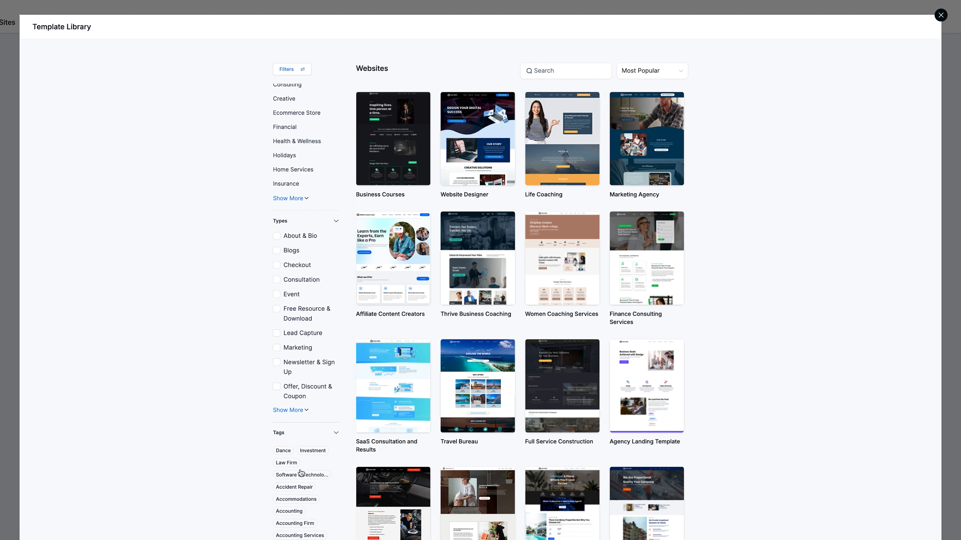
pyautogui.click(538, 73)
pyautogui.click(646, 76)
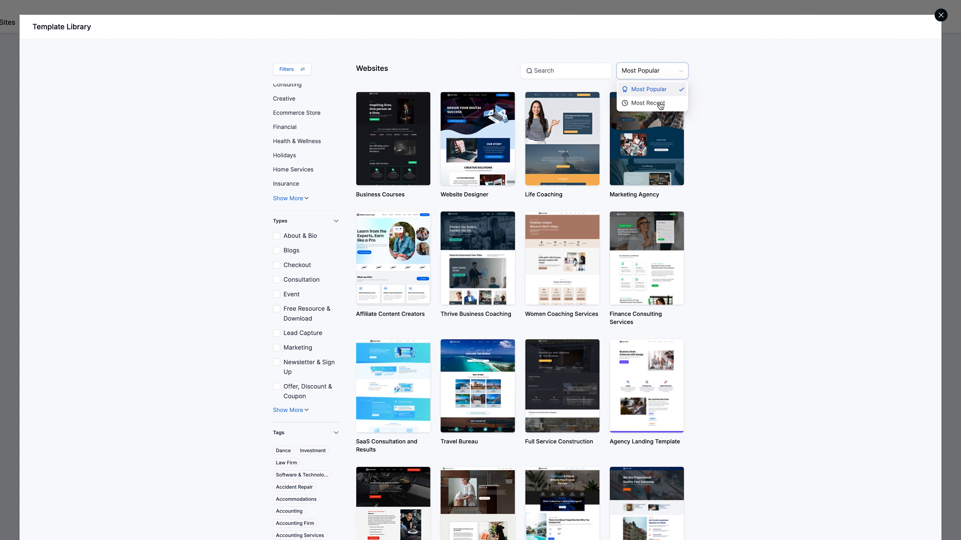
pyautogui.click(657, 102)
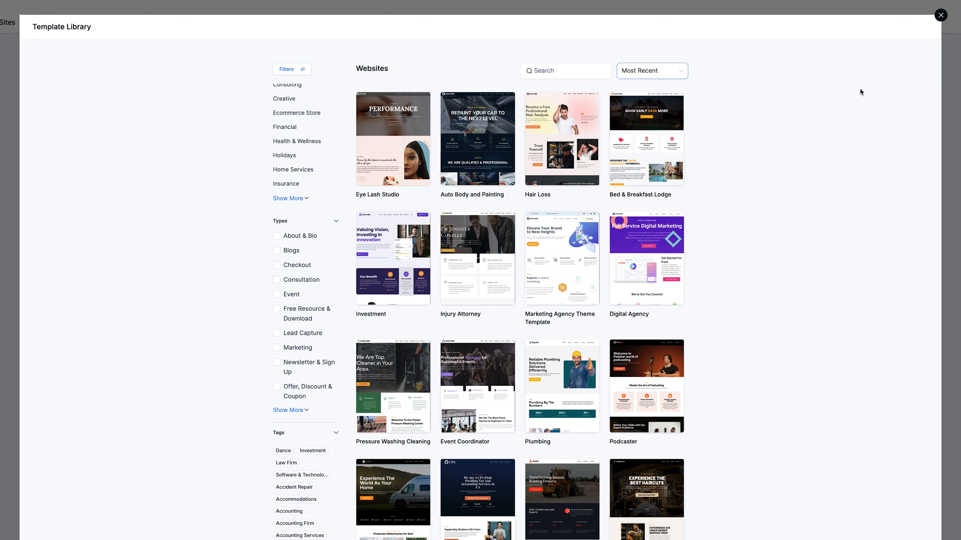
pyautogui.click(941, 16)
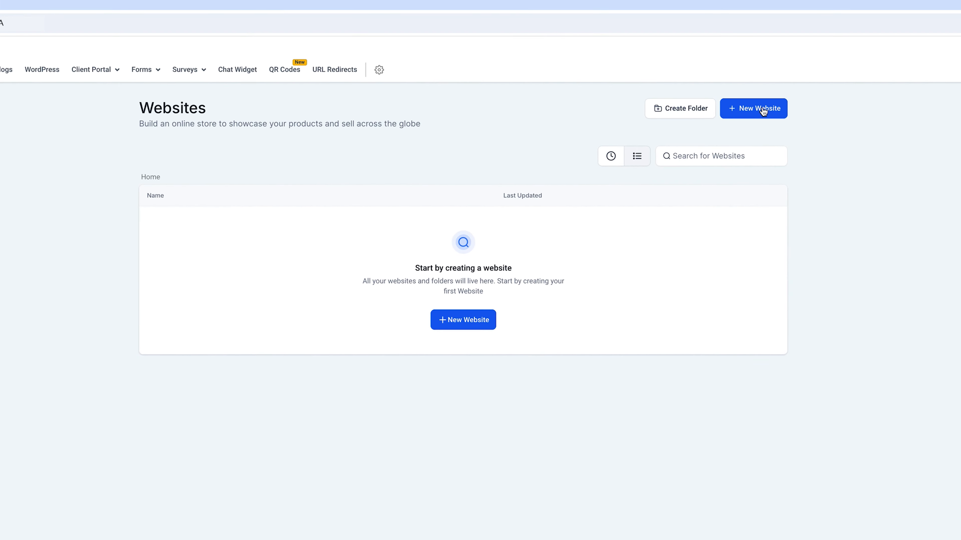
# Step: Create a new website from blank with the name "Test"
pyautogui.click(761, 54)
pyautogui.click(301, 332)
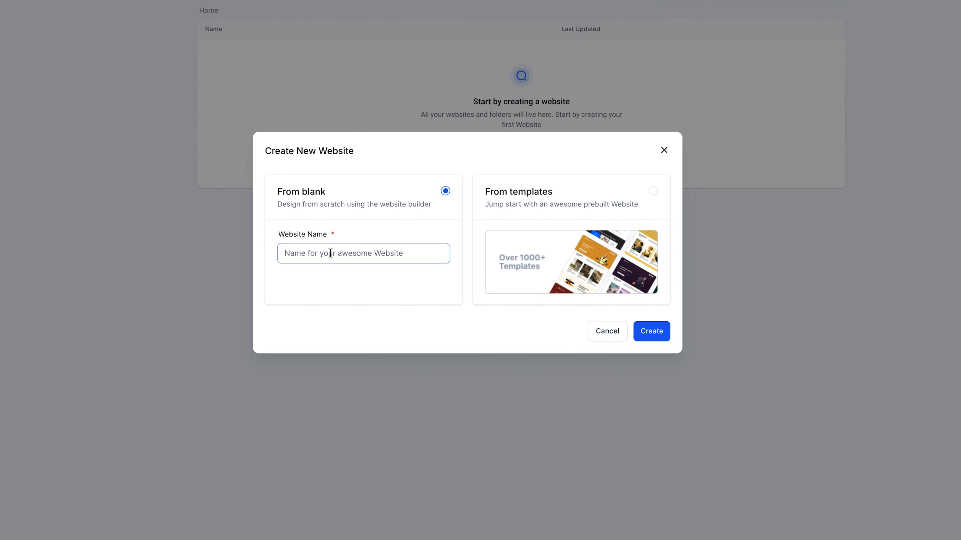
pyautogui.write('Test')
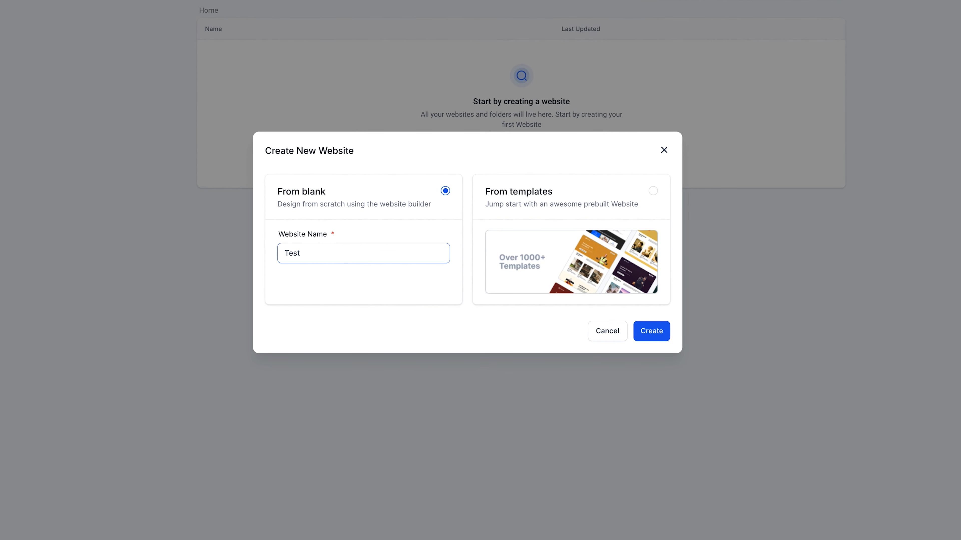
pyautogui.click(658, 340)
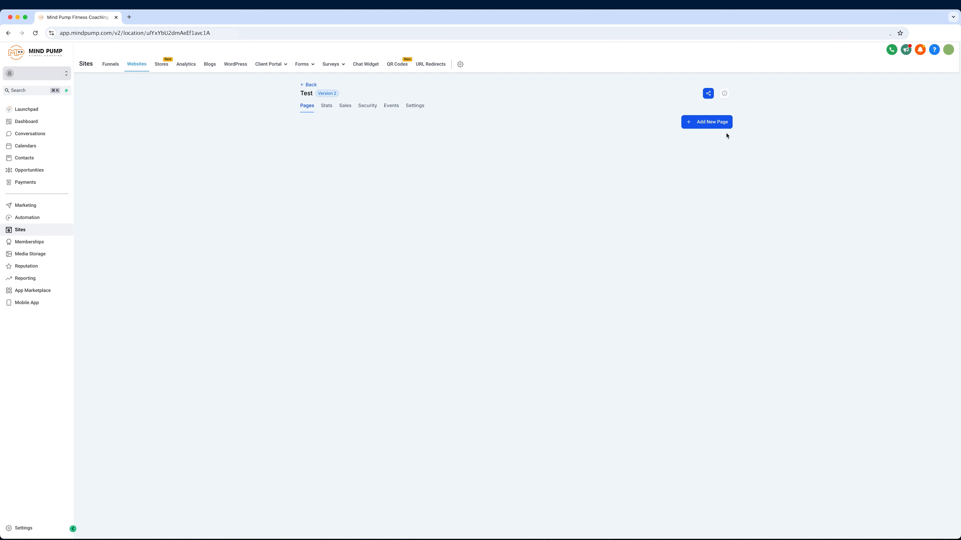
# Step: Add a new page named "Homepage" to the Test website, leaving the path and ClickFunnels URL empty
pyautogui.click(712, 124)
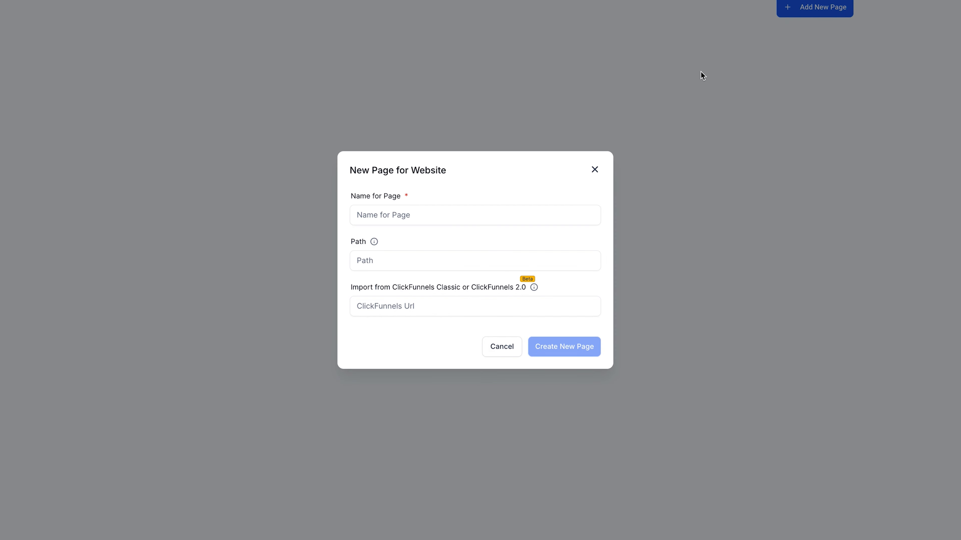
pyautogui.click(370, 215)
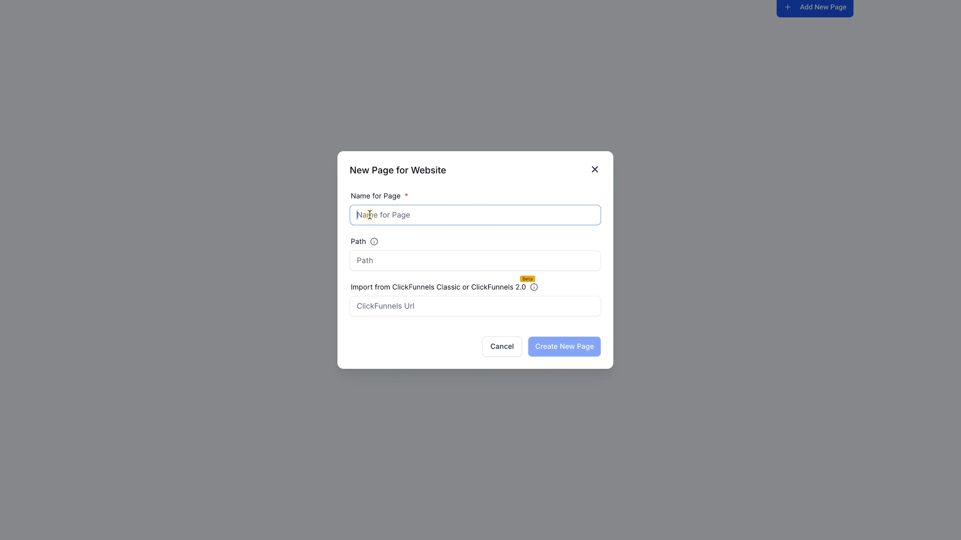
pyautogui.write('Homepage')
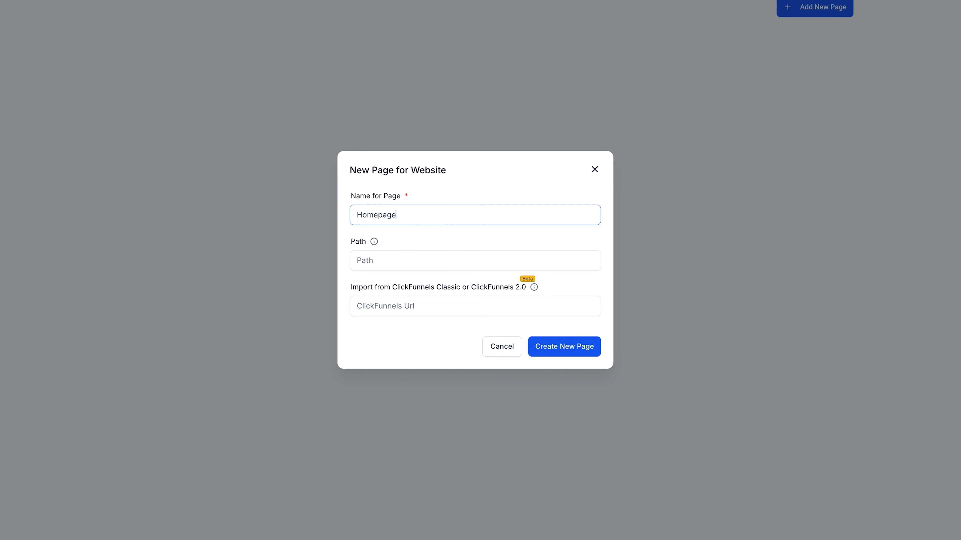
pyautogui.click(418, 198)
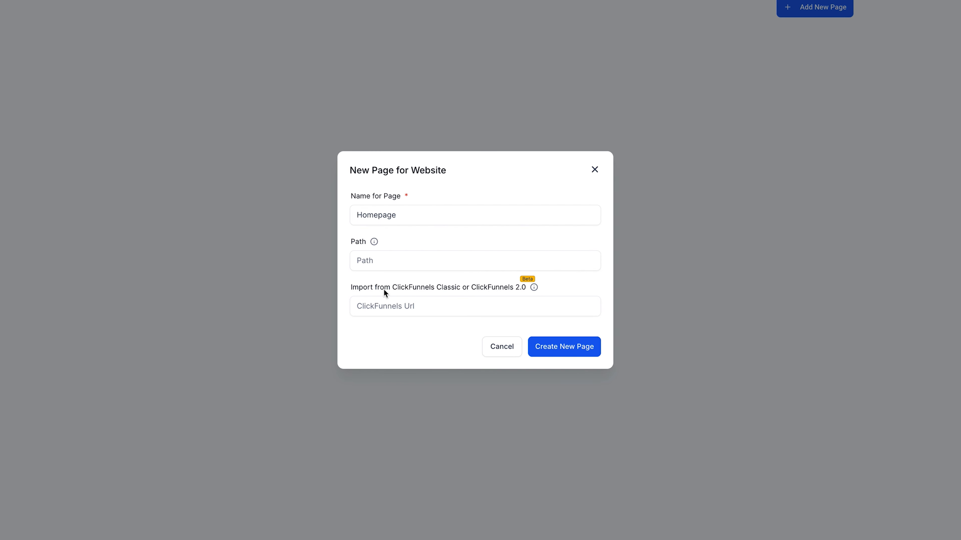
pyautogui.moveTo(350, 292); pyautogui.dragTo(374, 291)
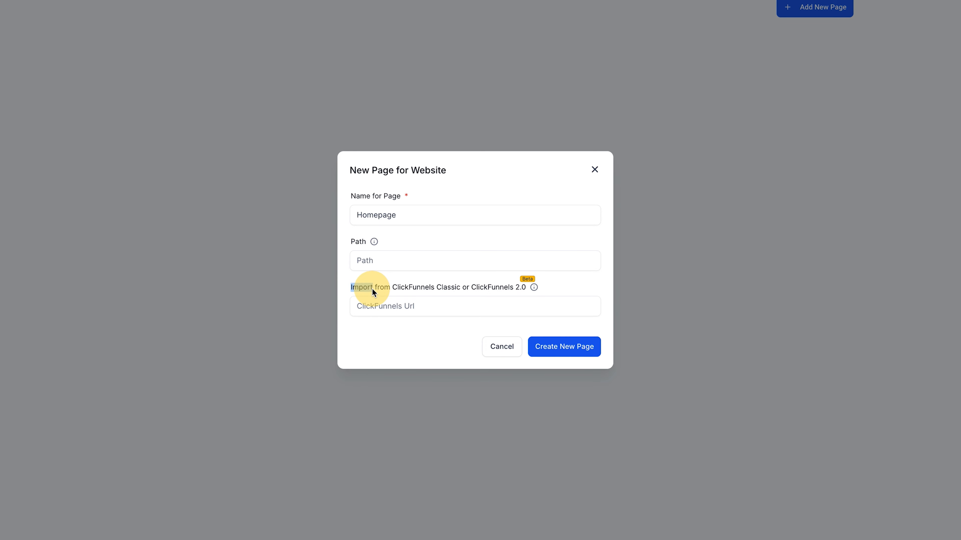
pyautogui.click(460, 287)
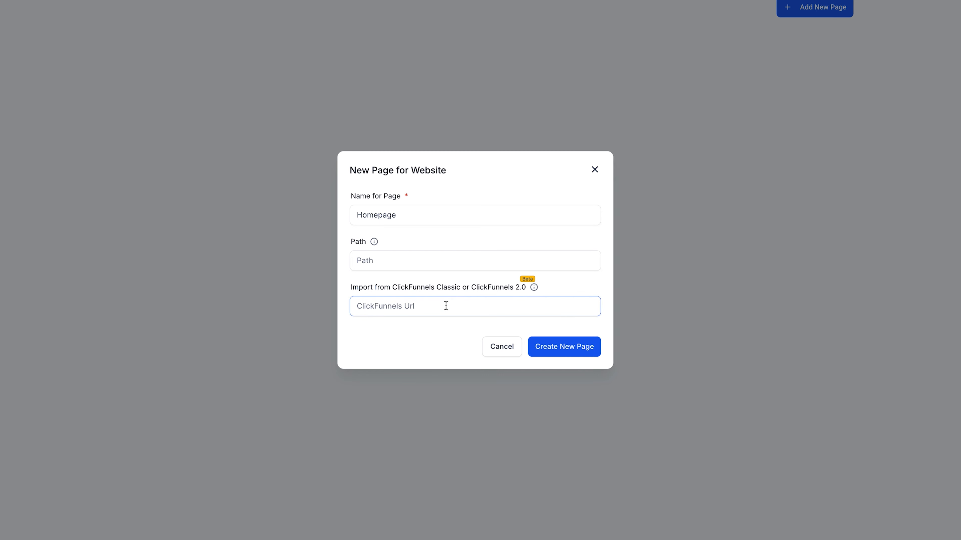
pyautogui.click(455, 309)
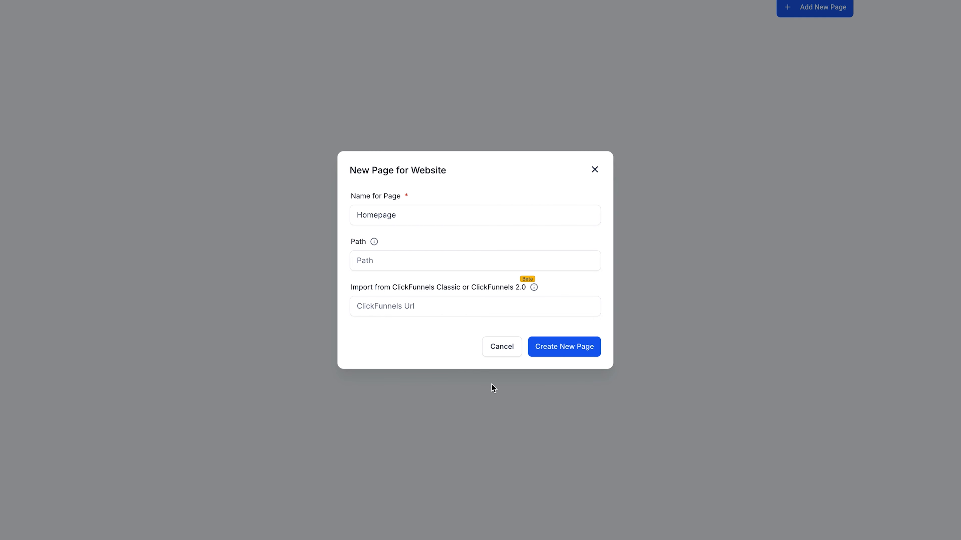
pyautogui.click(394, 305)
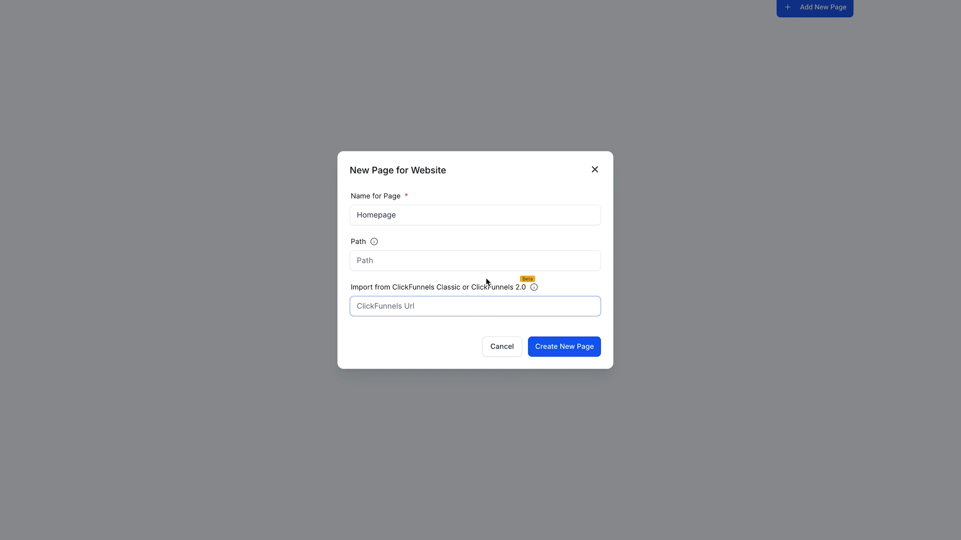
pyautogui.click(454, 243)
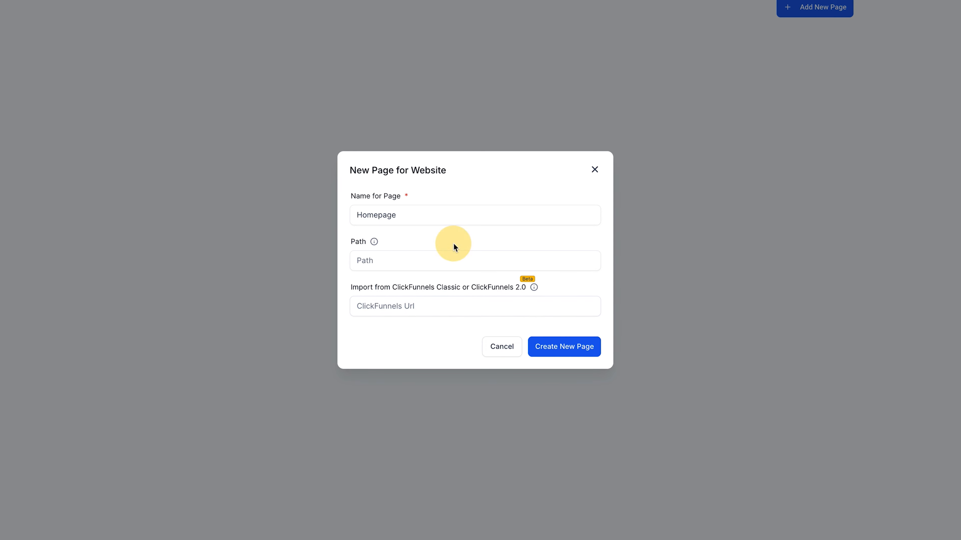
pyautogui.click(550, 348)
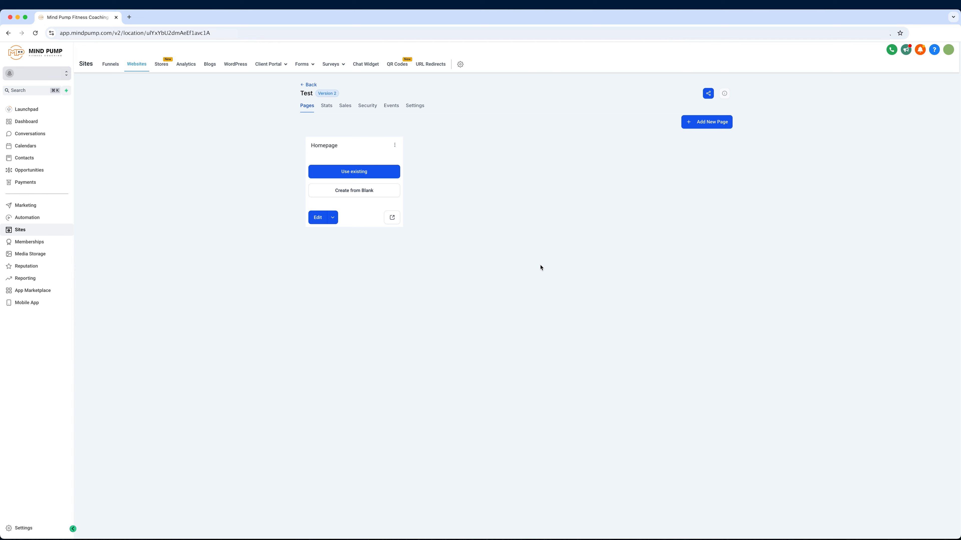
# Step: Add another page named "About Us" to the Test website
pyautogui.click(712, 126)
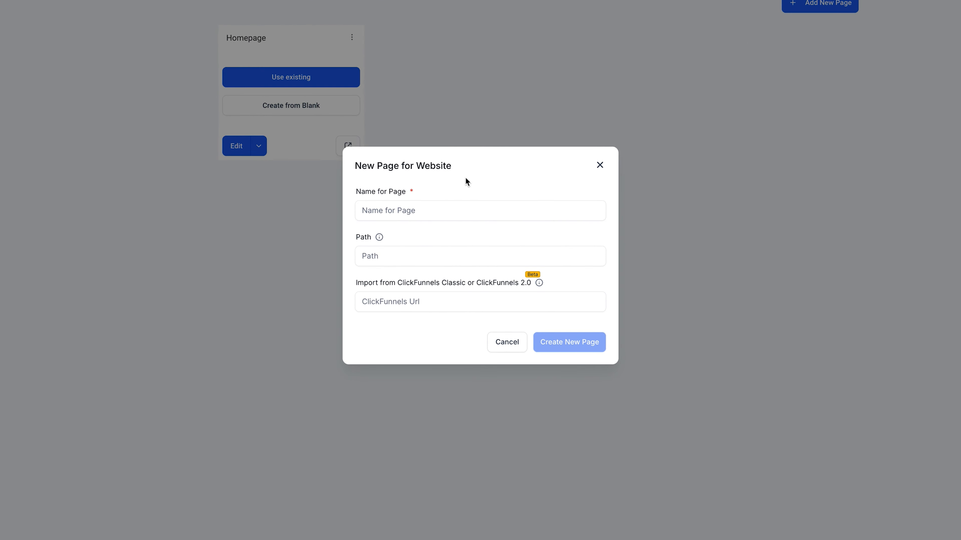
pyautogui.click(441, 206)
pyautogui.write('About ')
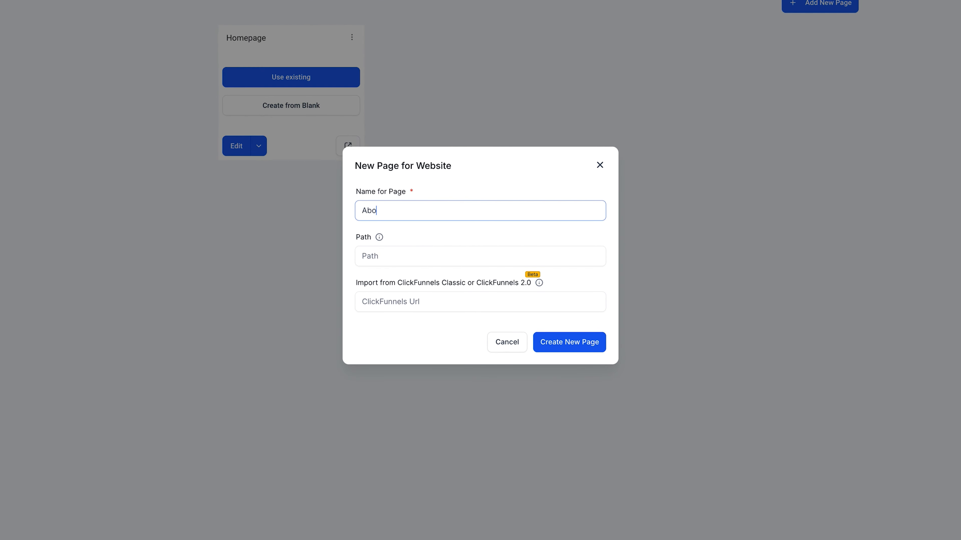
pyautogui.write('Us')
pyautogui.click(549, 341)
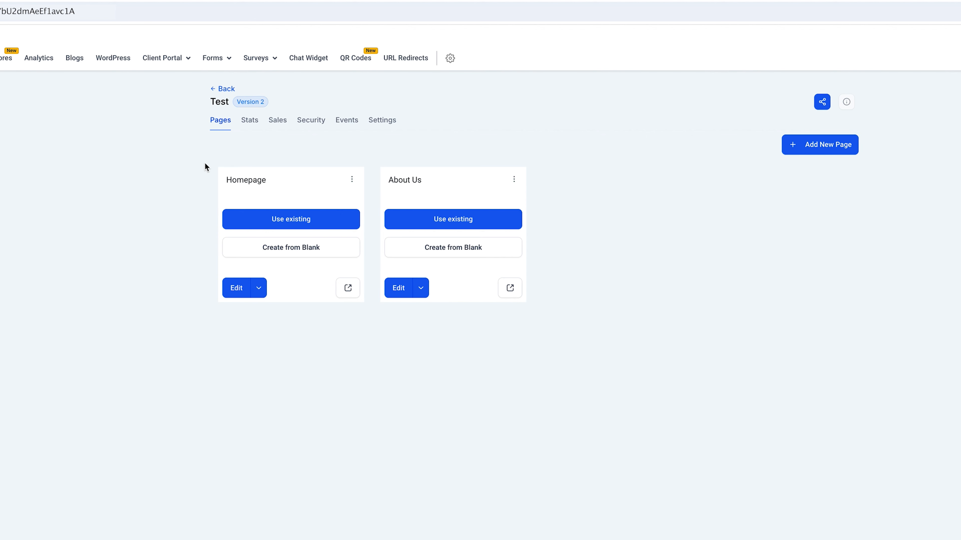
pyautogui.click(281, 223)
pyautogui.click(422, 251)
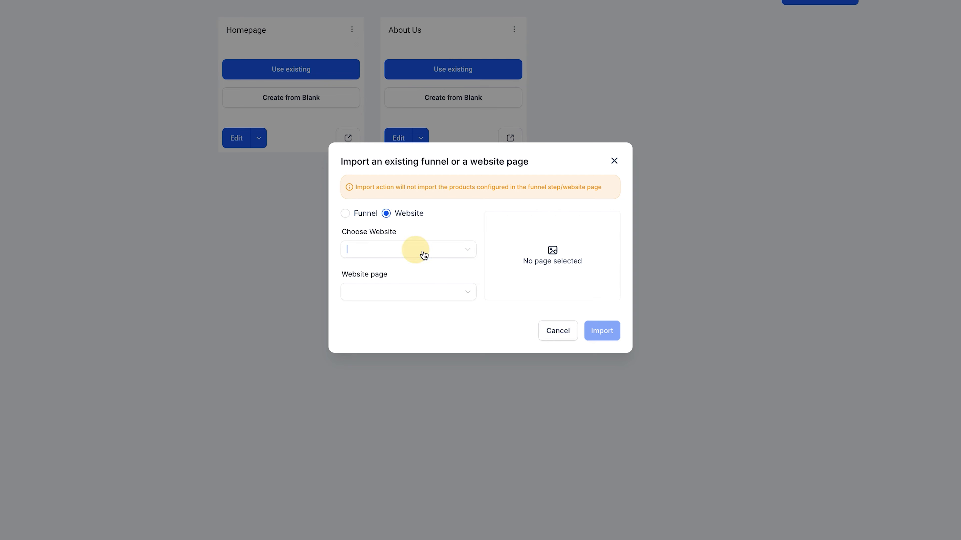
pyautogui.click(406, 215)
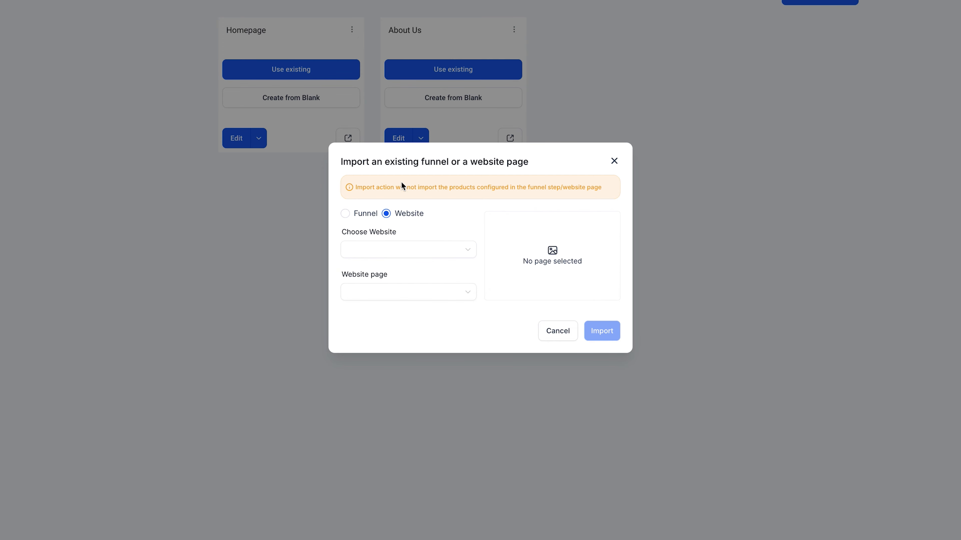
pyautogui.click(613, 163)
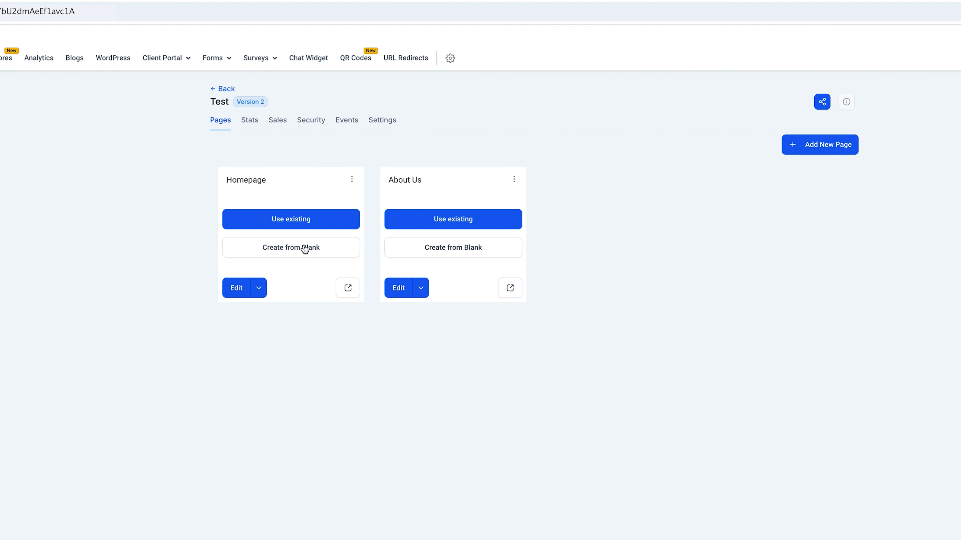
# Step: Open the Homepage for editing and add a Full Width section containing a 2 Column row
pyautogui.click(240, 290)
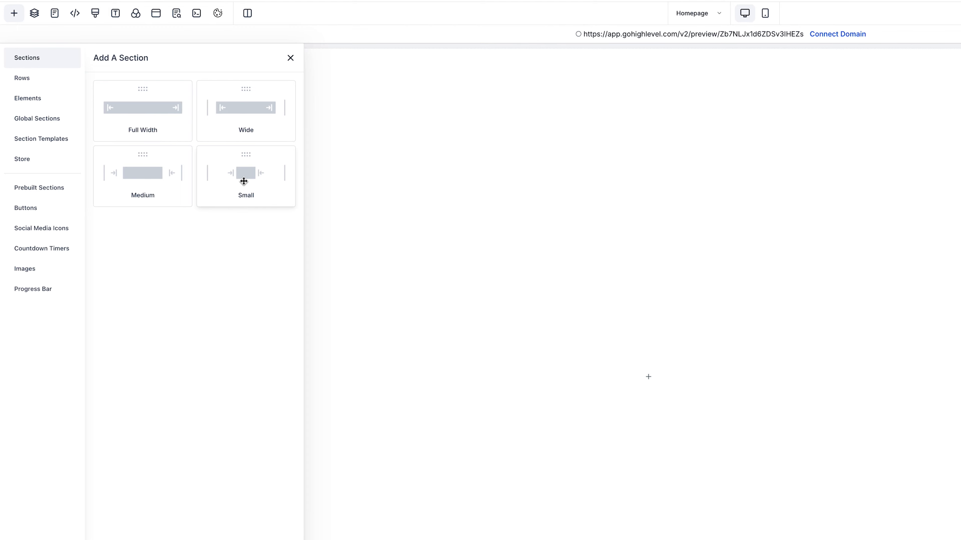
pyautogui.click(151, 125)
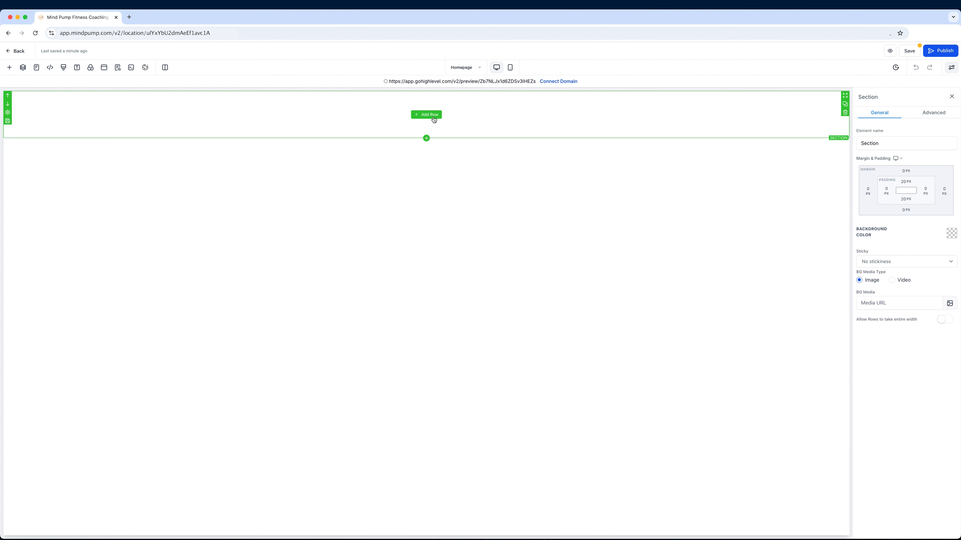
pyautogui.click(433, 117)
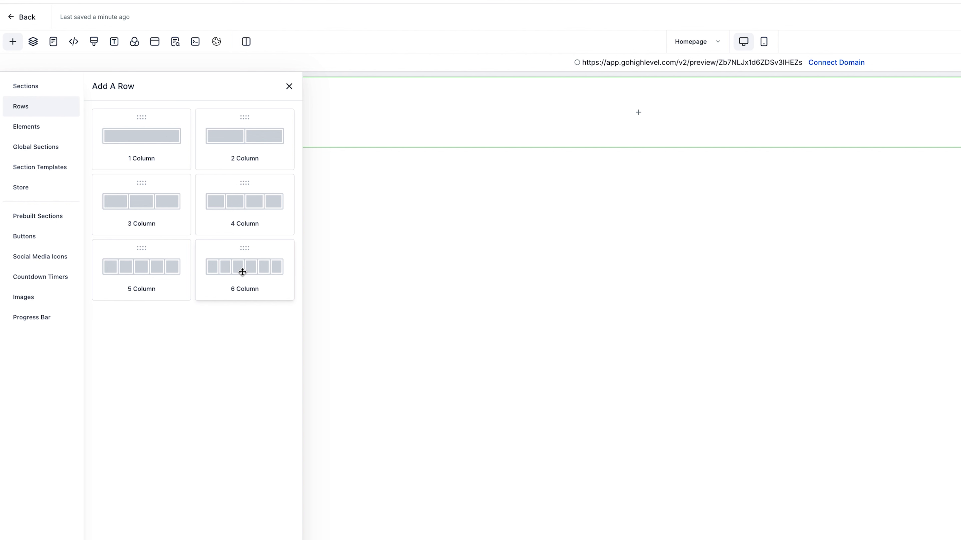
pyautogui.click(247, 142)
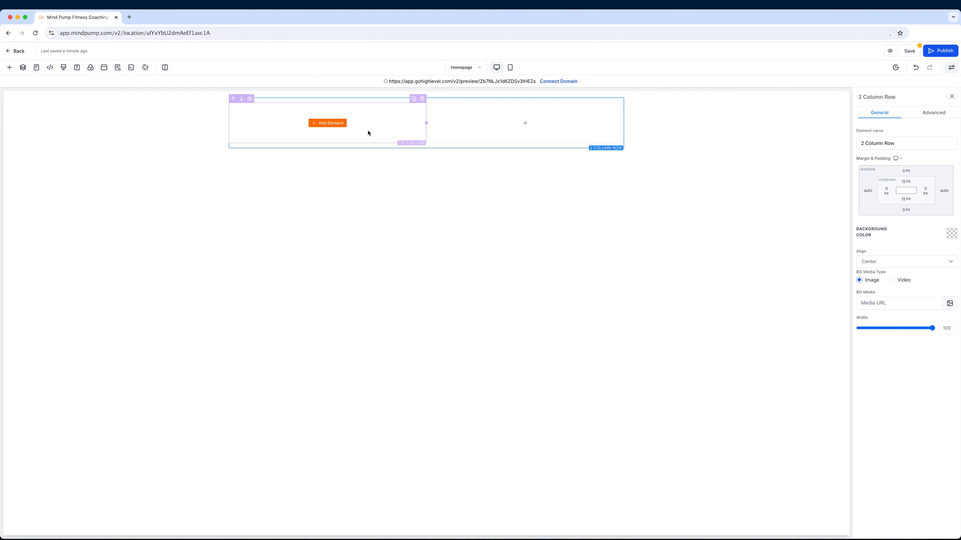
# Step: Add a Headline element to the first column of the 2 Column row and select its placeholder text
pyautogui.click(322, 123)
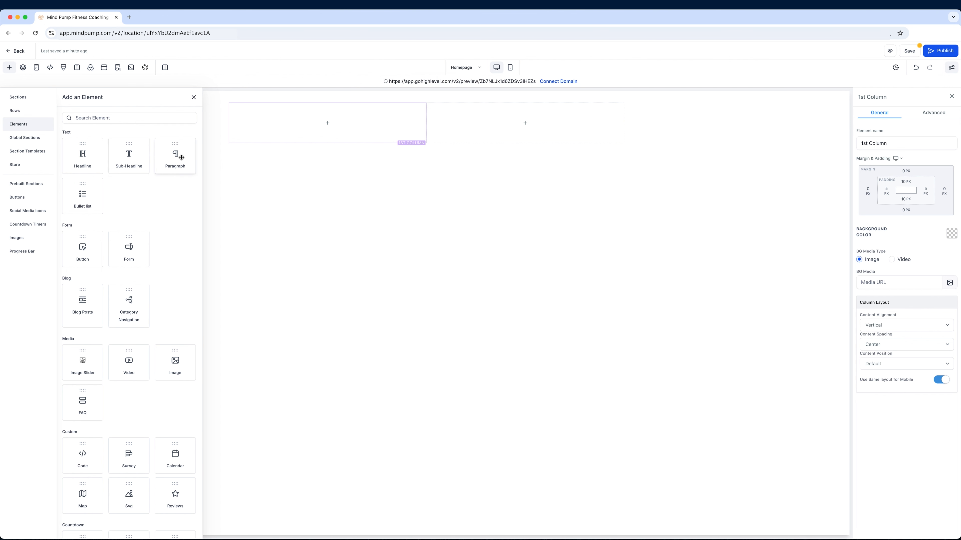
pyautogui.scroll(-5, 122, 254)
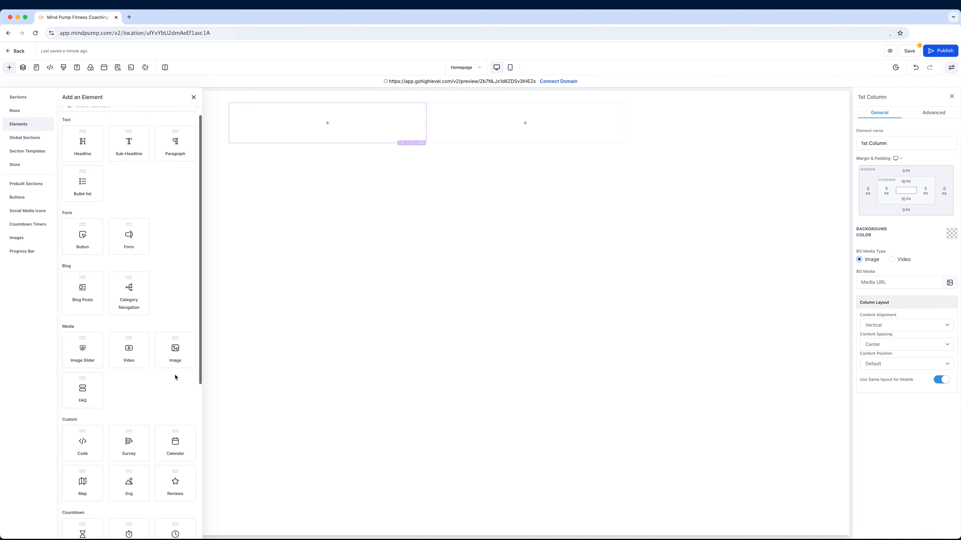
pyautogui.scroll(-5, 157, 368)
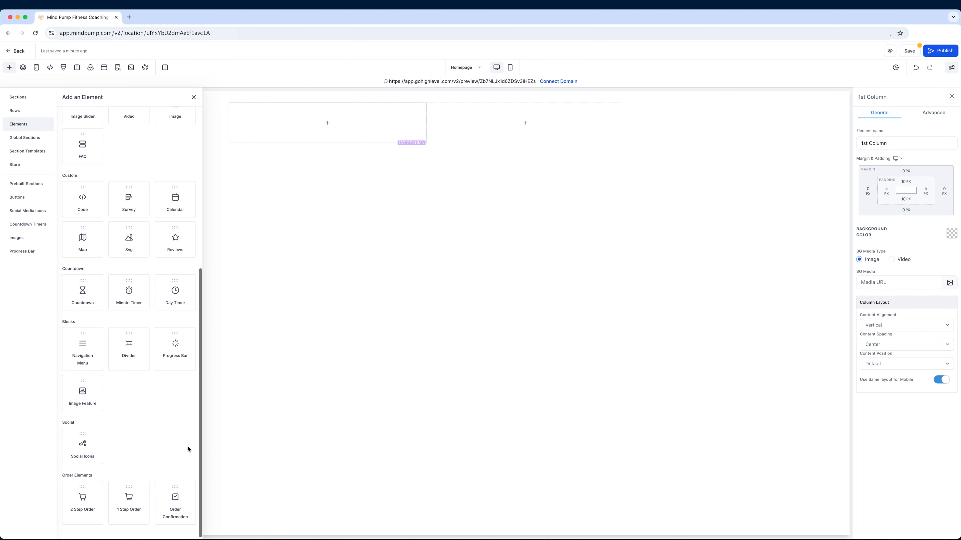
pyautogui.scroll(10, 169, 416)
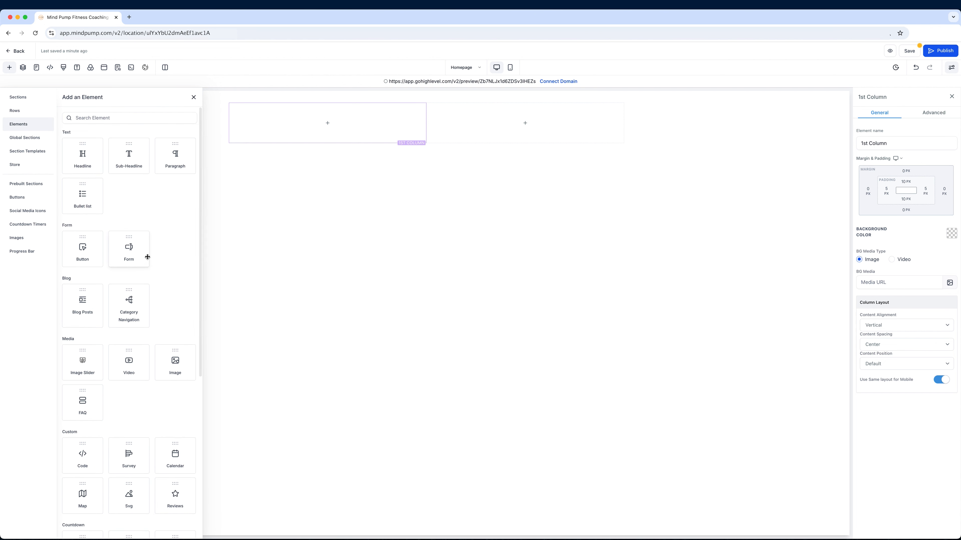
pyautogui.click(90, 160)
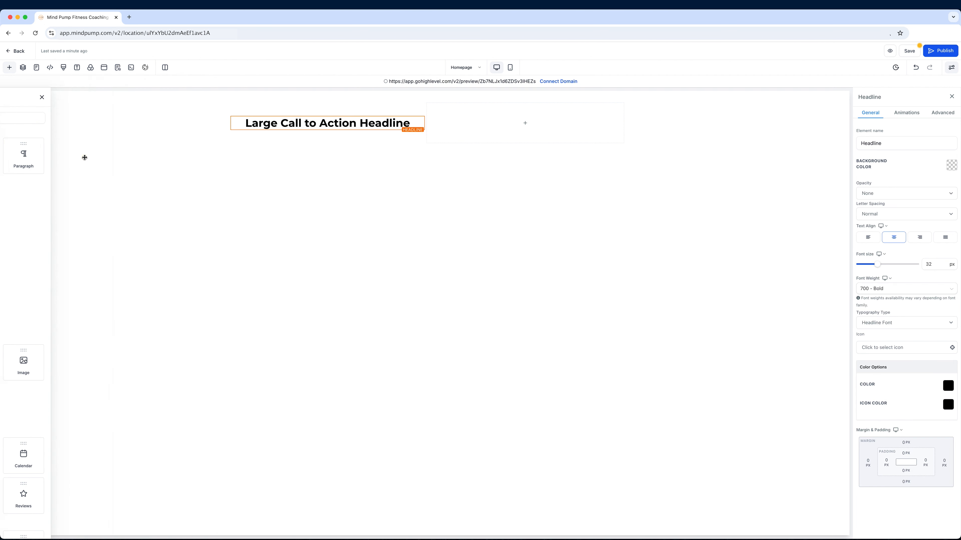
pyautogui.click(329, 125)
pyautogui.moveTo(271, 123); pyautogui.dragTo(380, 124)
pyautogui.click(380, 124)
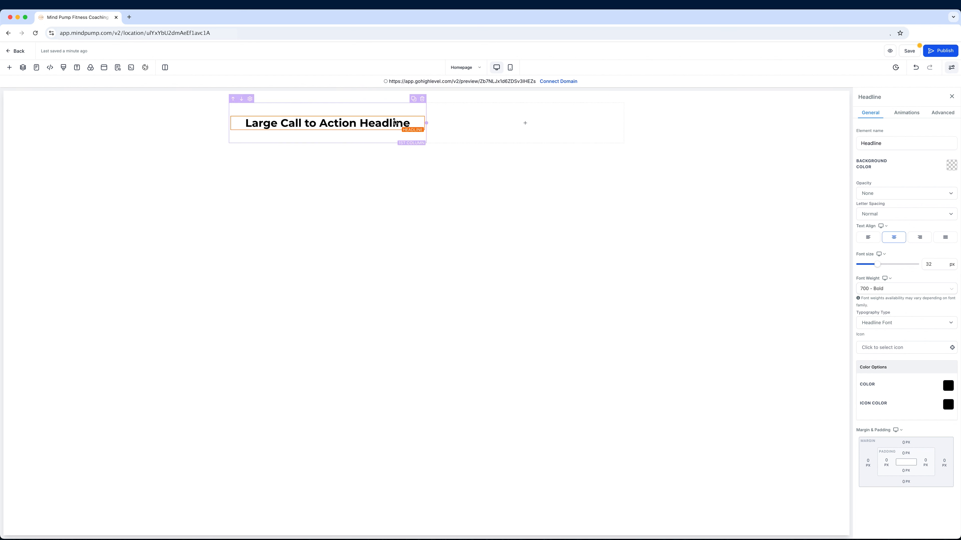
# Step: Add an Image element to the second column and fill it with the laptop photo from Media Storage
pyautogui.click(527, 127)
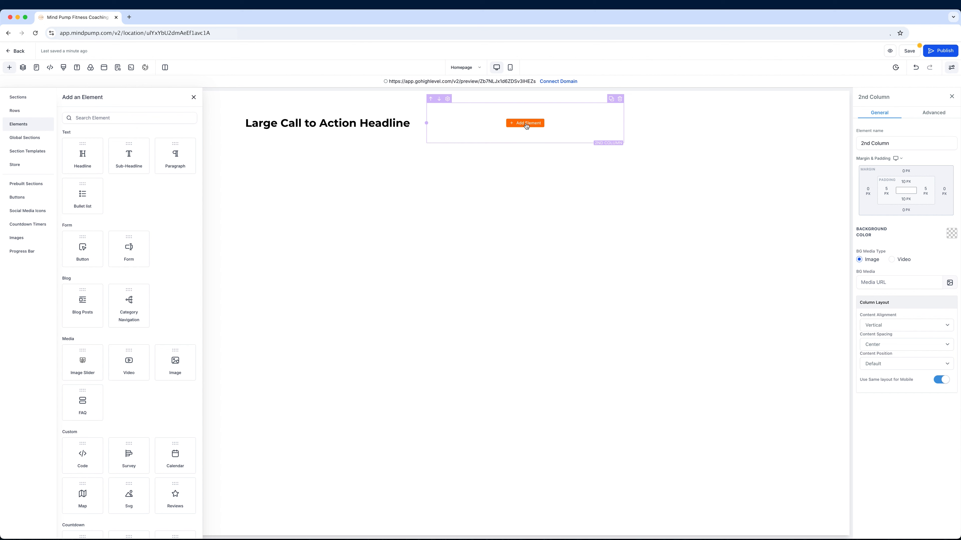
pyautogui.click(173, 365)
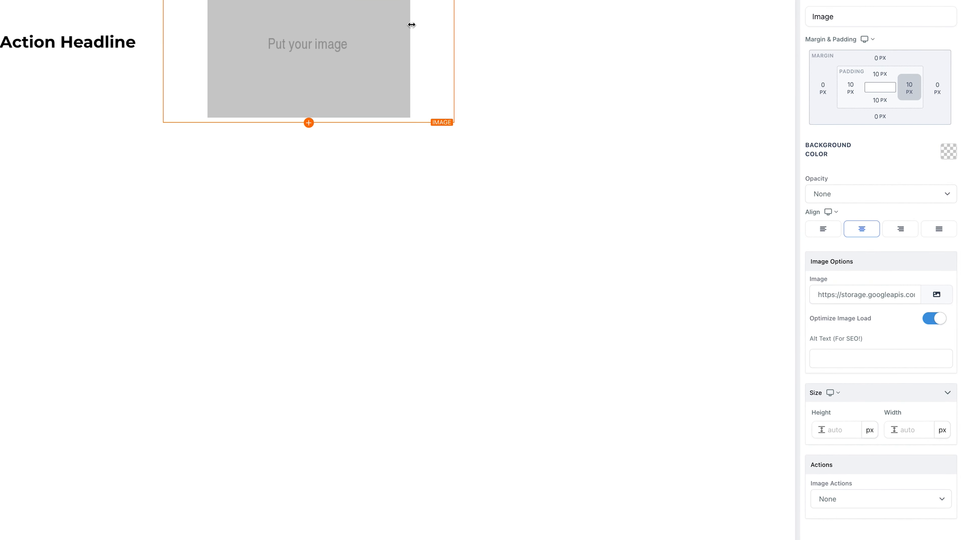
pyautogui.click(936, 294)
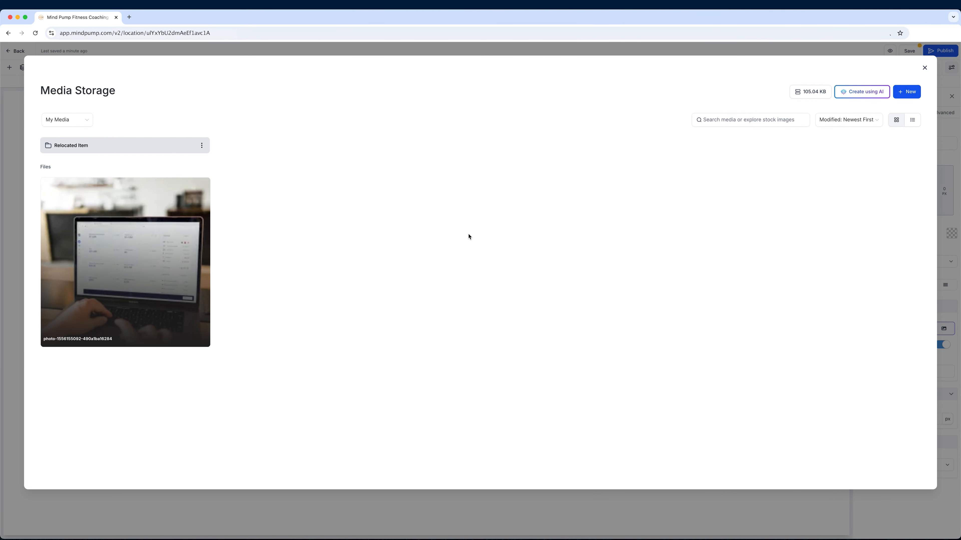
pyautogui.moveTo(115, 257)
pyautogui.click(924, 68)
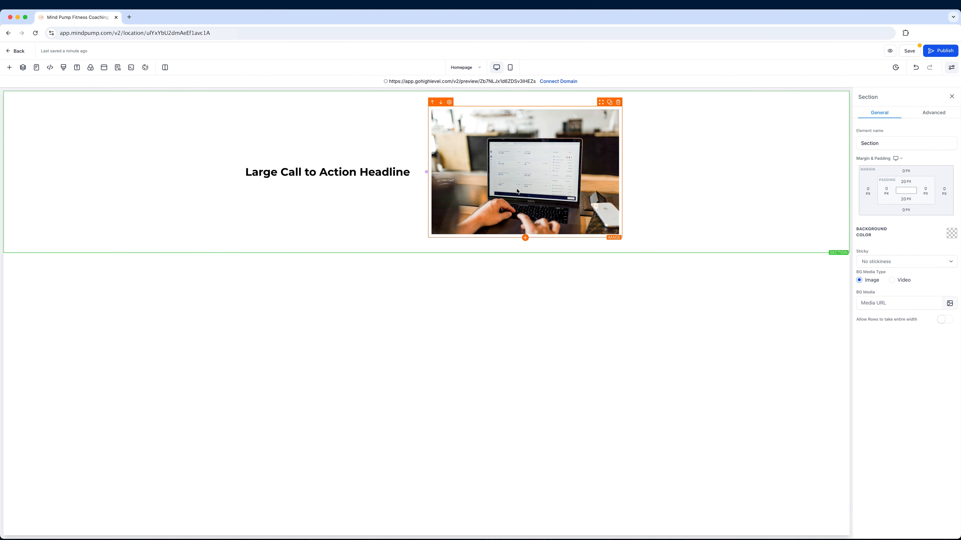
# Step: Delete the section holding the headline and image, and add a new Full Width section containing a 1 Column row
pyautogui.click(555, 134)
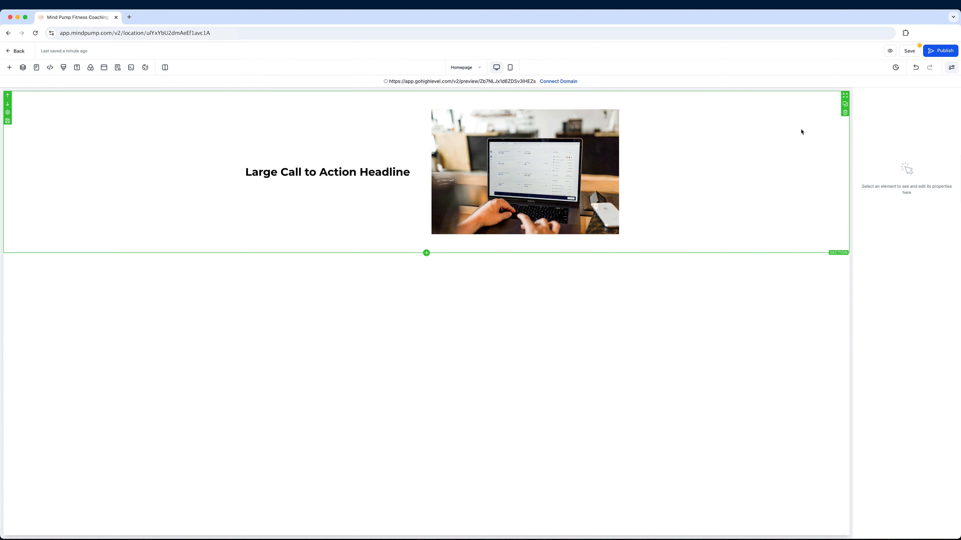
pyautogui.click(845, 112)
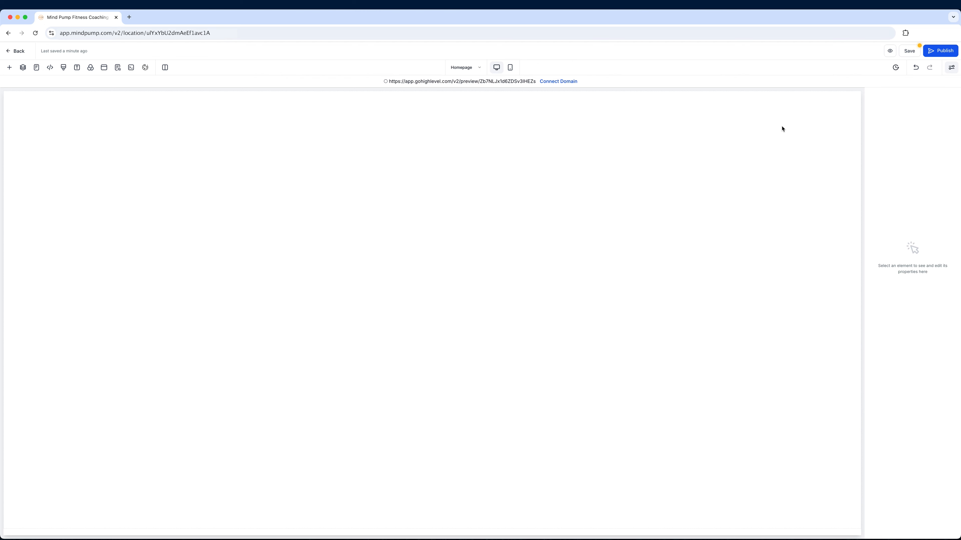
pyautogui.click(9, 67)
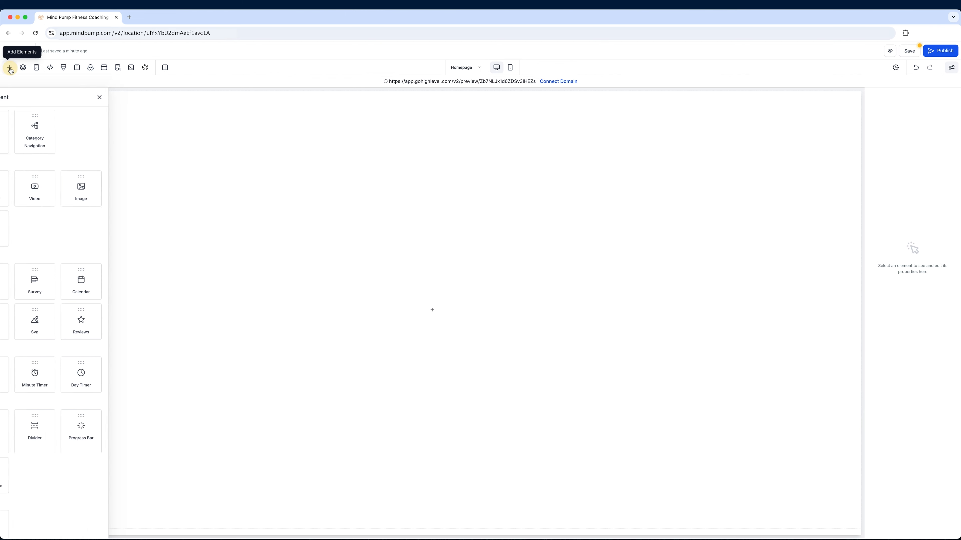
pyautogui.click(30, 102)
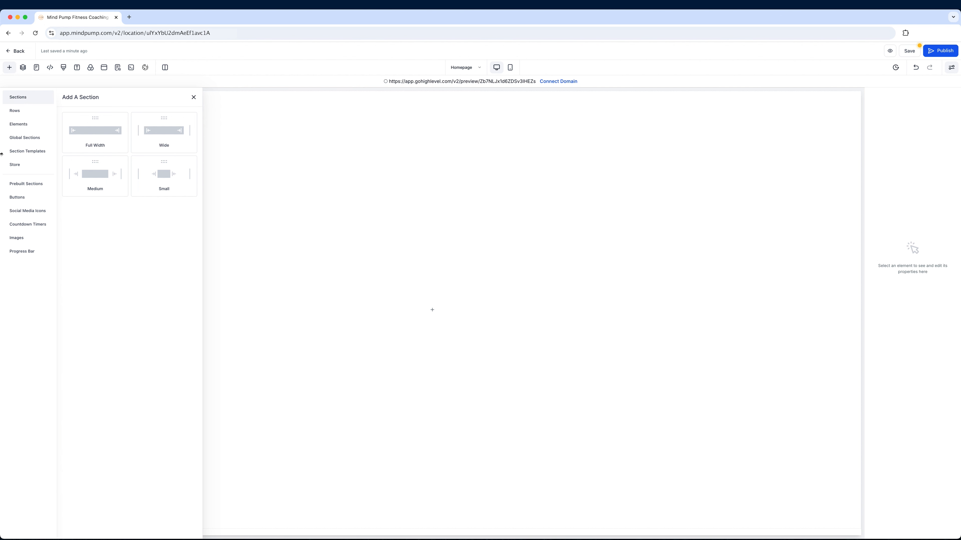
pyautogui.click(103, 142)
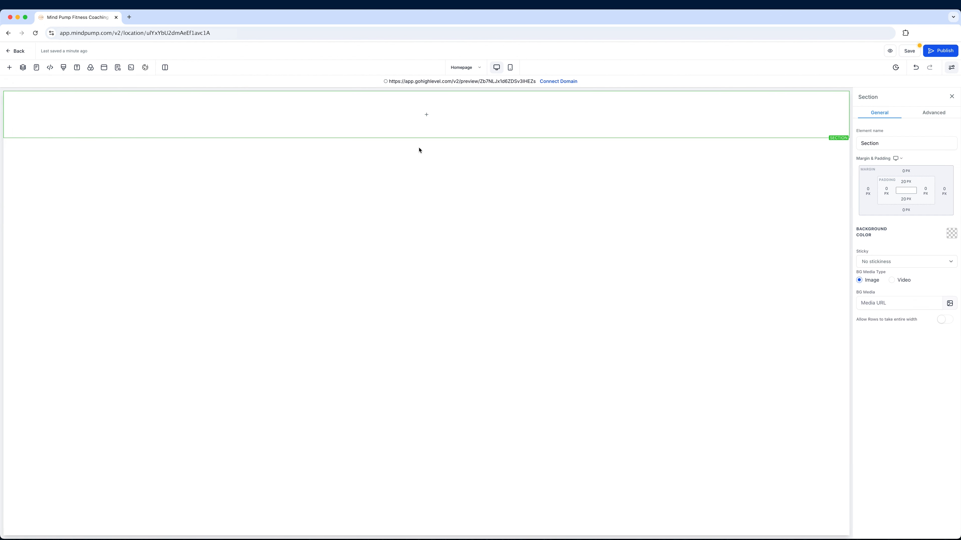
pyautogui.click(420, 116)
pyautogui.click(109, 136)
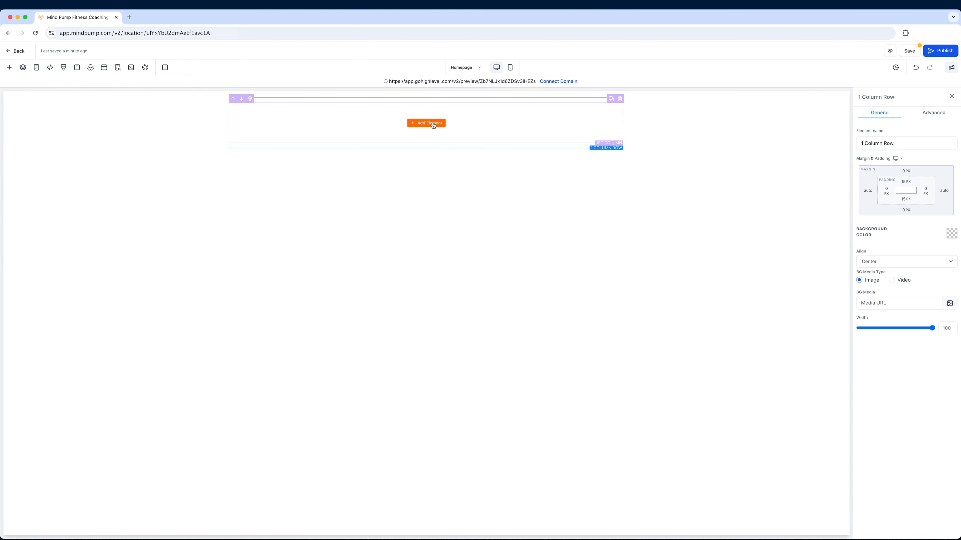
# Step: Add a Navigation Menu element to the column of the 1 Column row
pyautogui.click(433, 125)
pyautogui.scroll(-6, 176, 303)
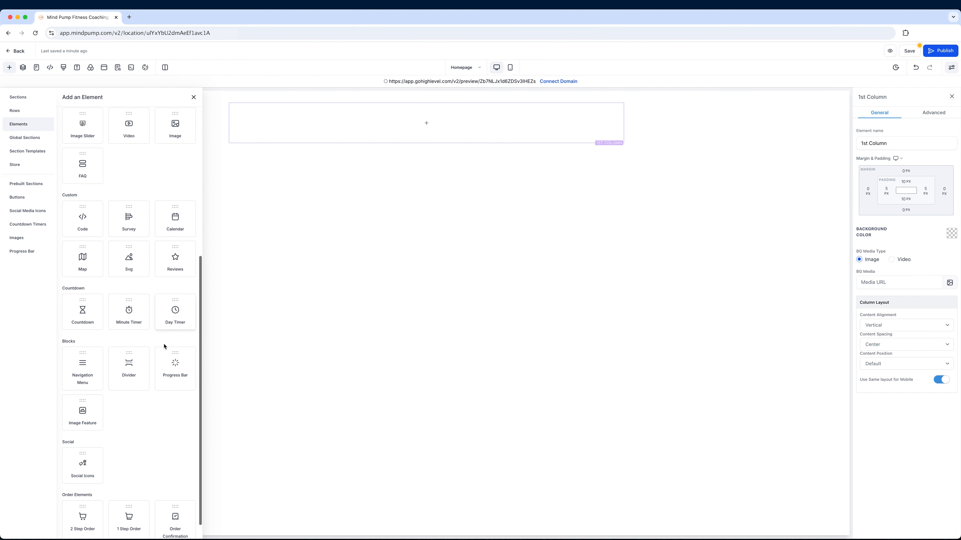
pyautogui.click(90, 367)
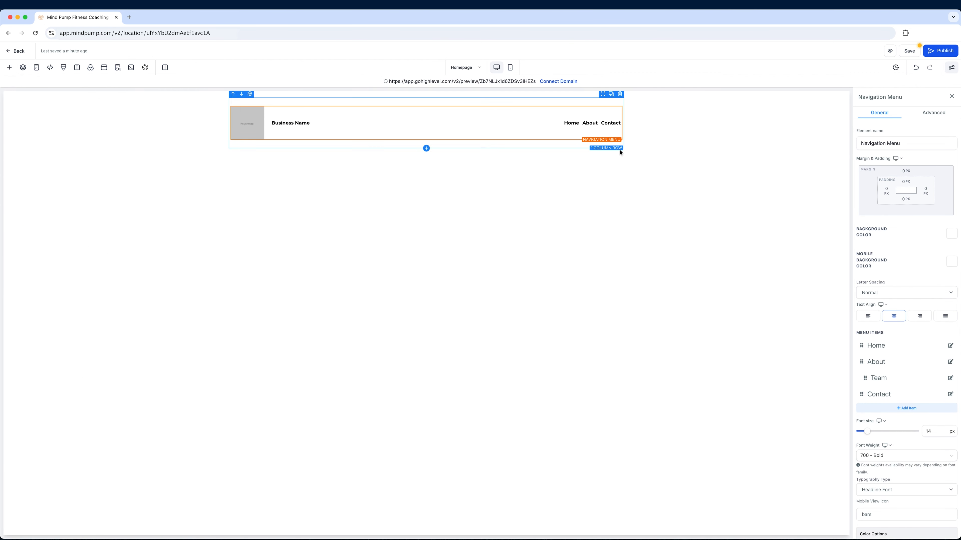
pyautogui.click(306, 123)
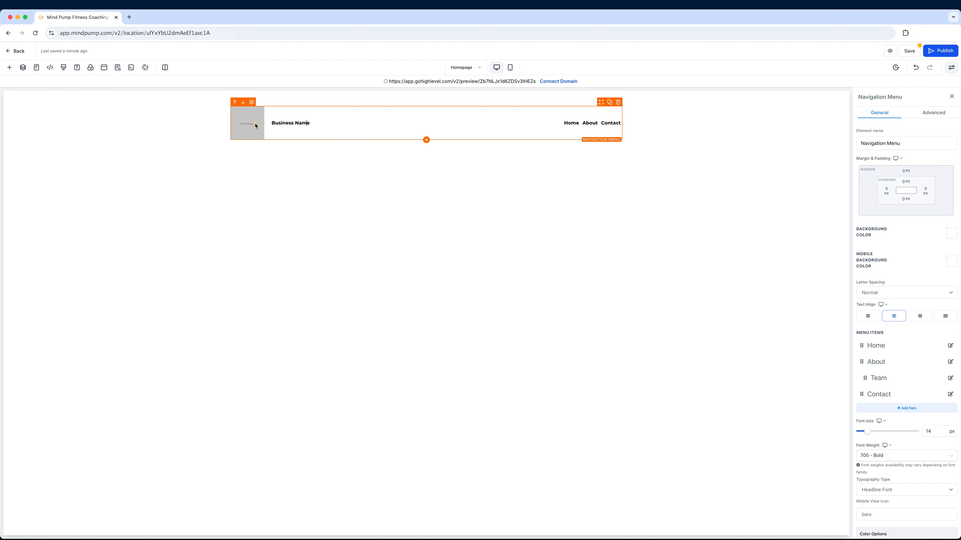
# Step: Open the navigation menu's About item for configuration and change its title to "About Us"
pyautogui.moveTo(587, 123)
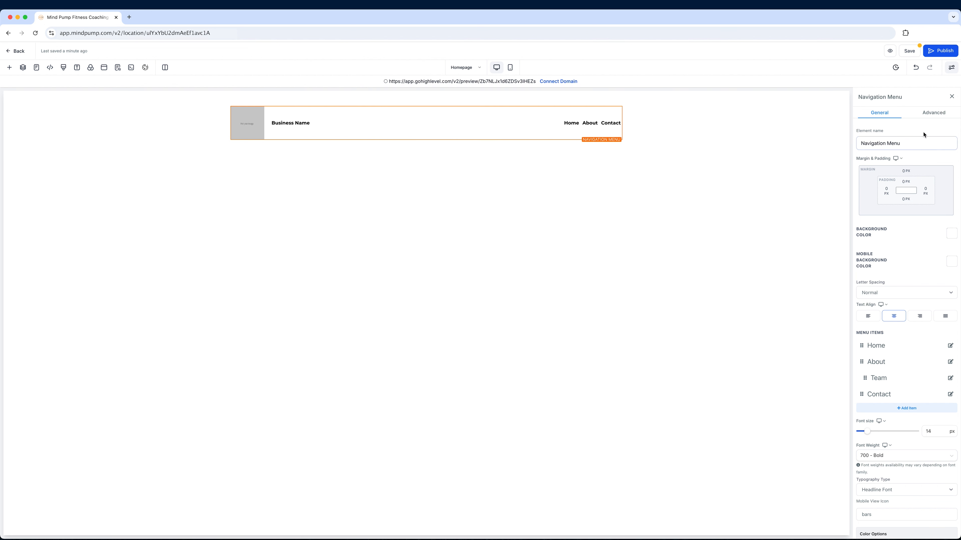
pyautogui.scroll(-1, 914, 247)
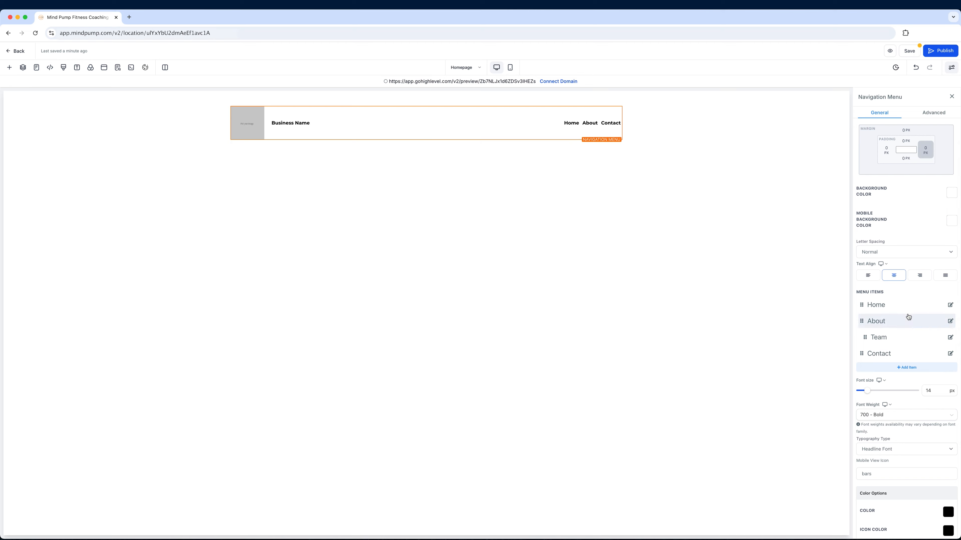
pyautogui.scroll(-3, 907, 318)
pyautogui.scroll(3, 907, 318)
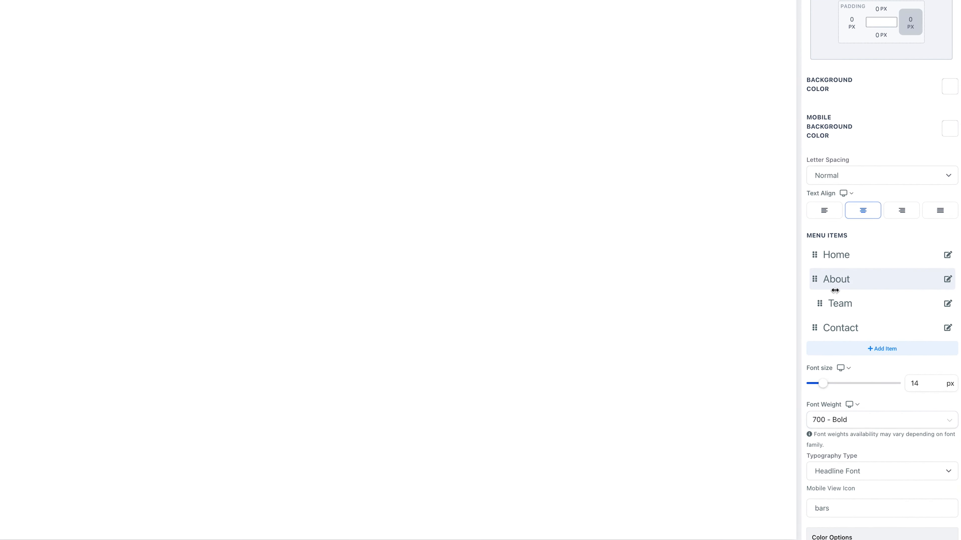
pyautogui.click(948, 283)
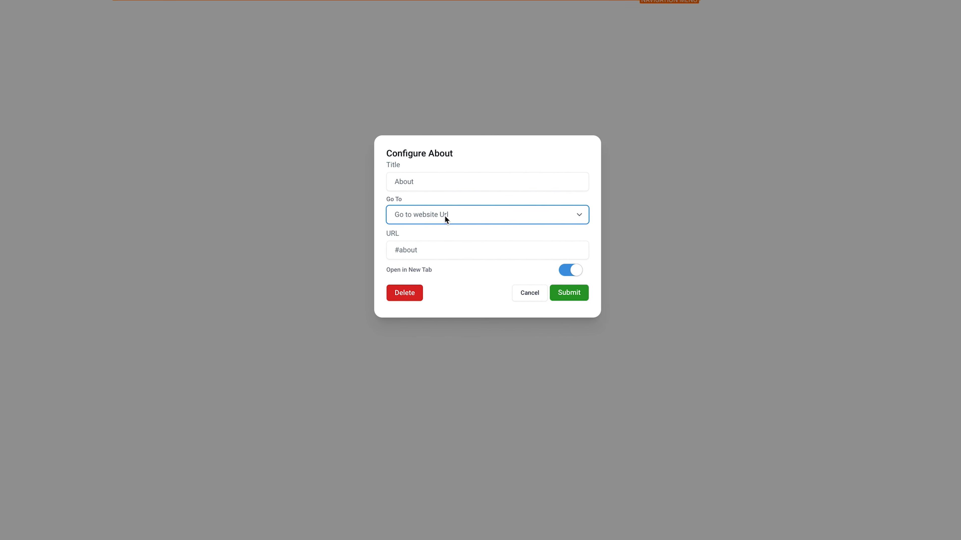
pyautogui.click(420, 183)
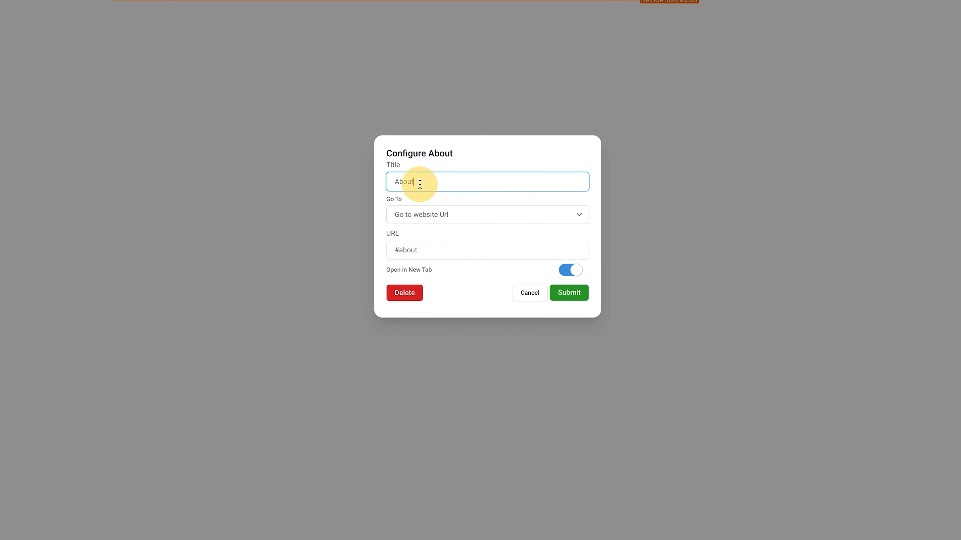
pyautogui.write('Us')
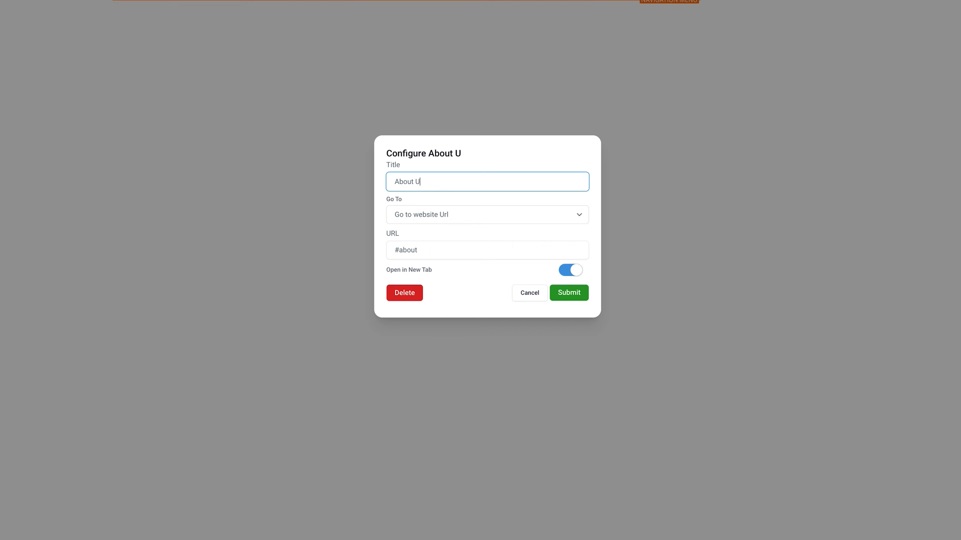
# Step: Link the About Us menu item to the About Us page with Go to Page, turn off Open in New Tab, and submit
pyautogui.click(420, 213)
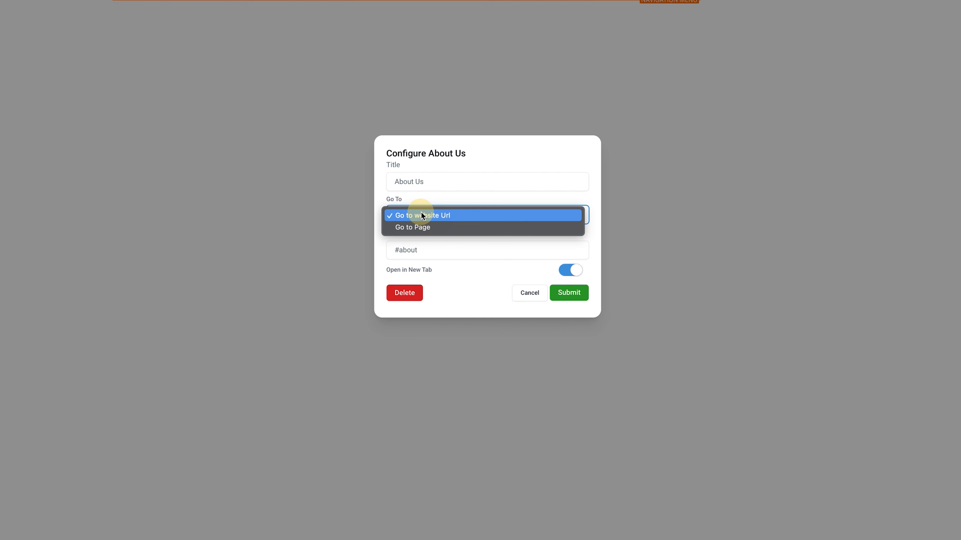
pyautogui.click(427, 229)
pyautogui.click(424, 250)
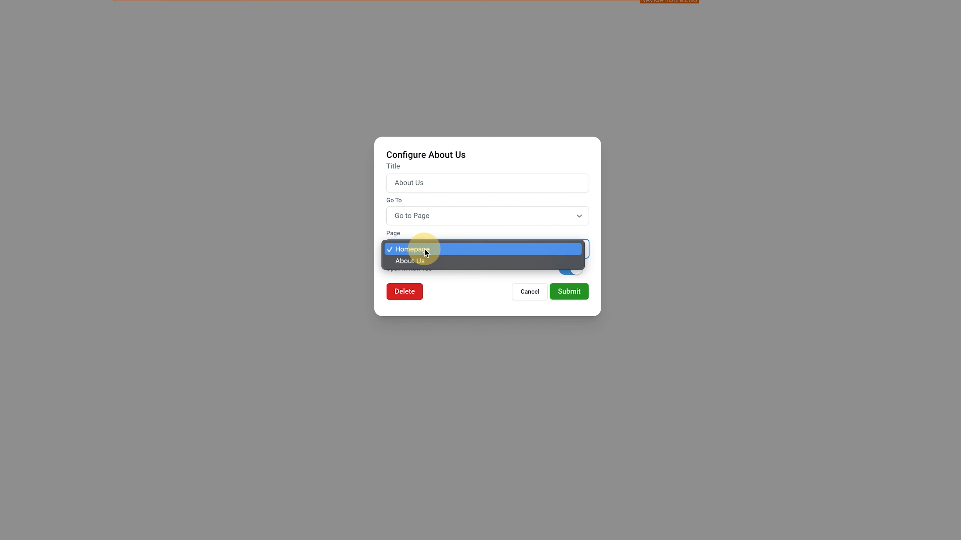
pyautogui.click(429, 262)
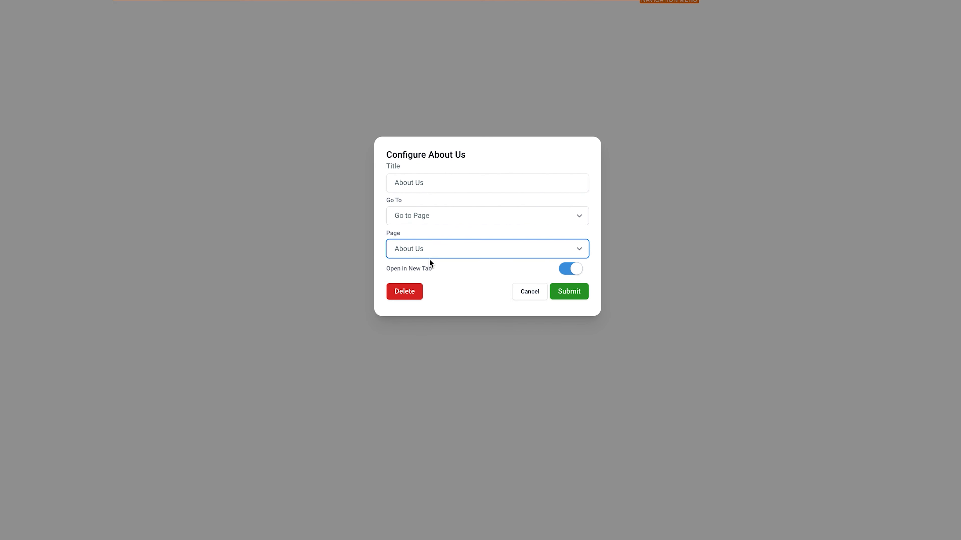
pyautogui.click(569, 269)
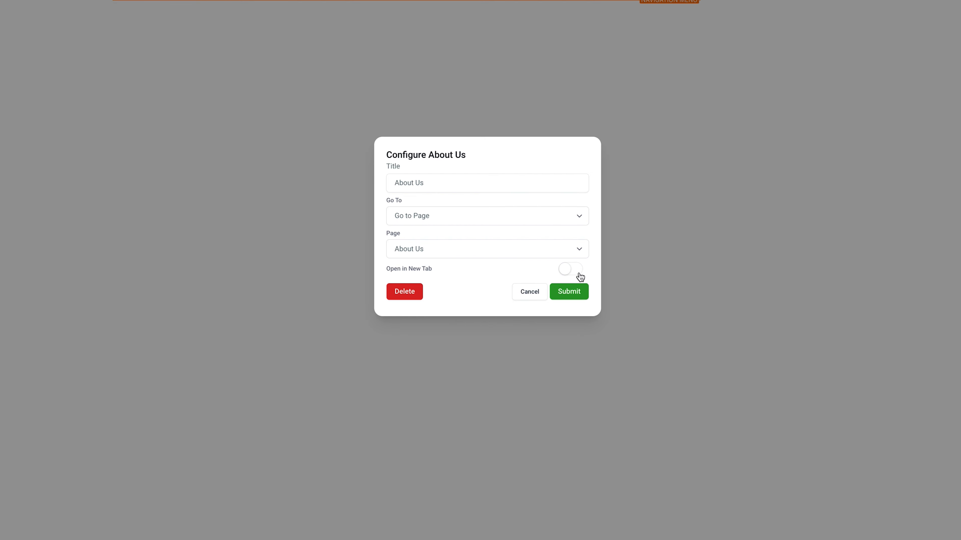
pyautogui.click(574, 295)
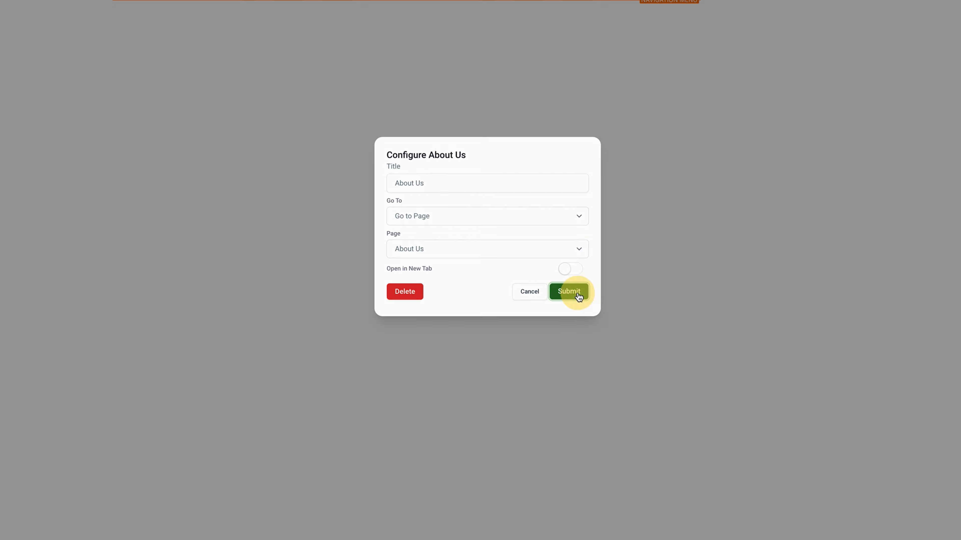
pyautogui.moveTo(593, 127)
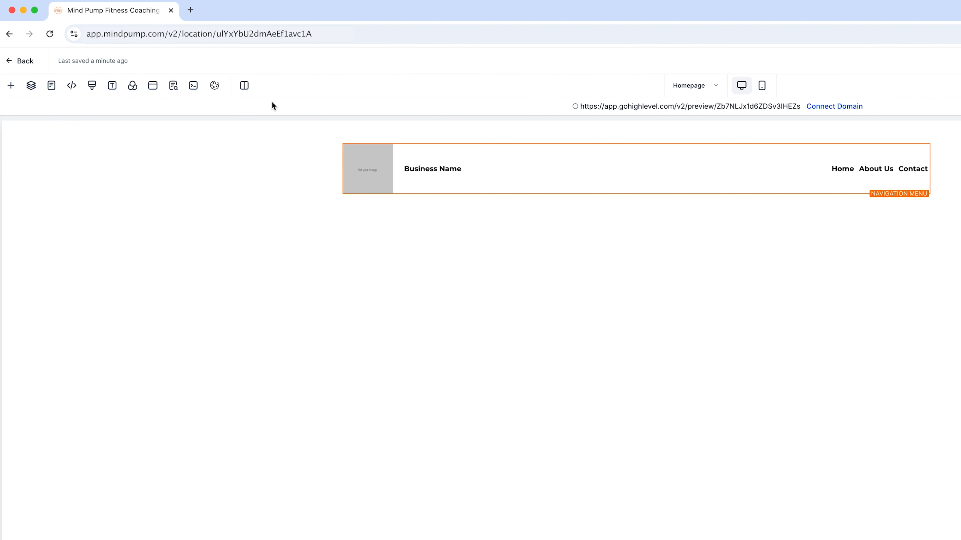
# Step: Examine the Homepage's layers, the list of main pages and the header tracking code without changing anything
pyautogui.click(32, 90)
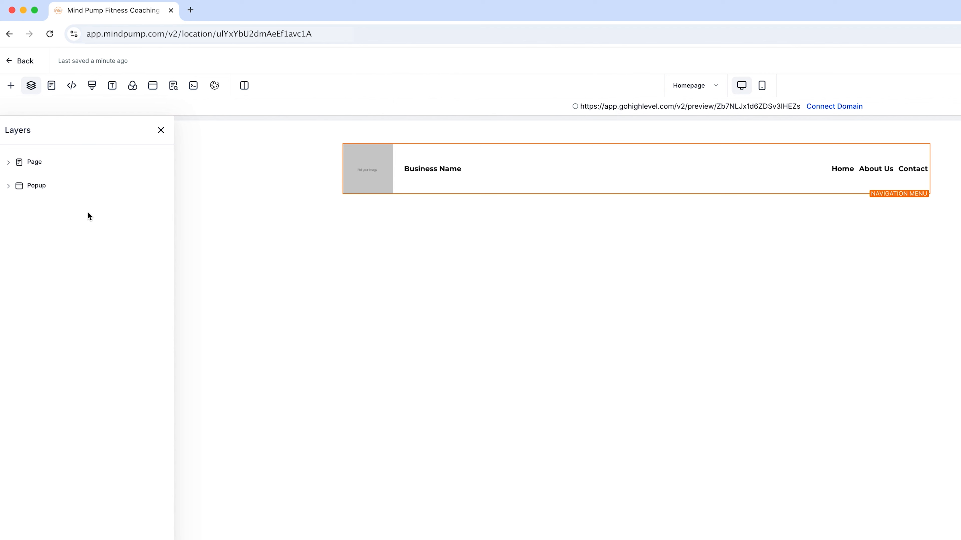
pyautogui.click(52, 86)
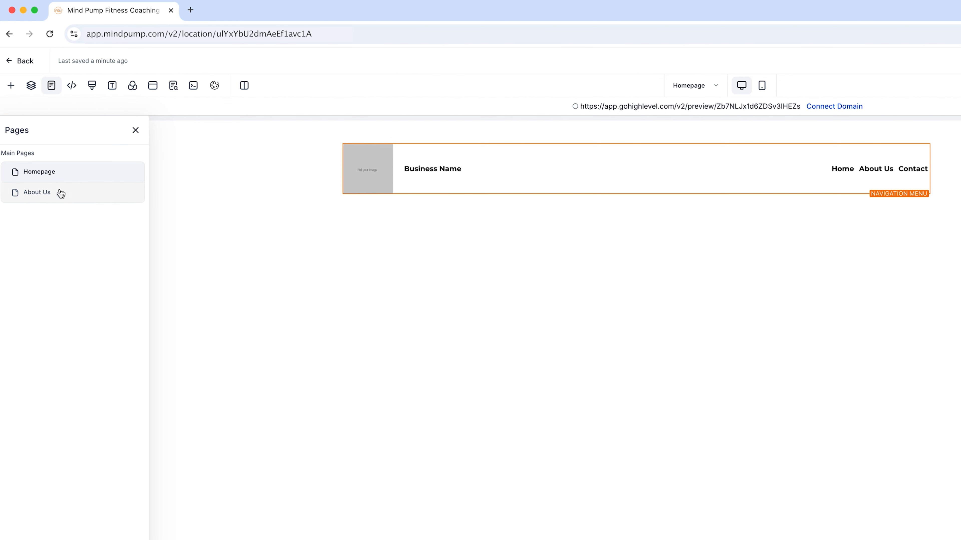
pyautogui.click(71, 85)
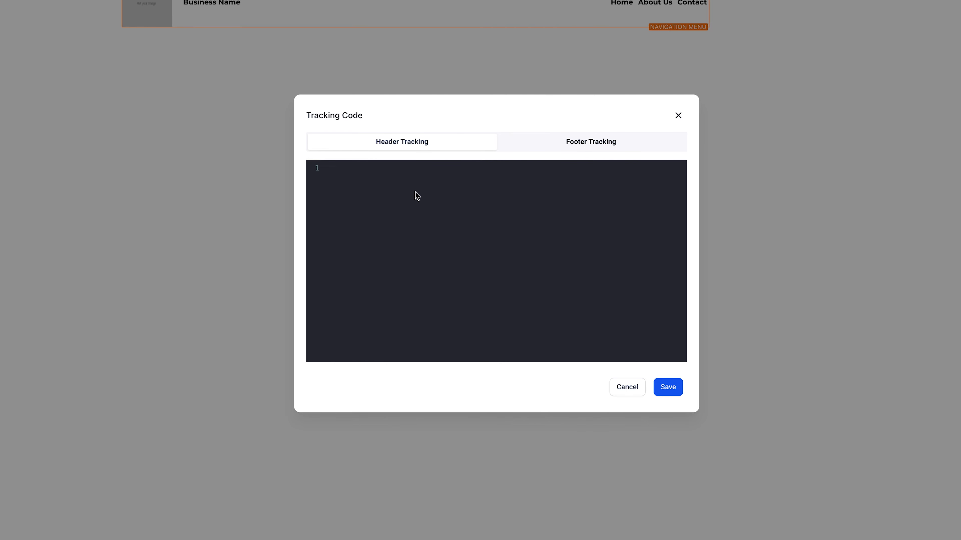
pyautogui.click(679, 116)
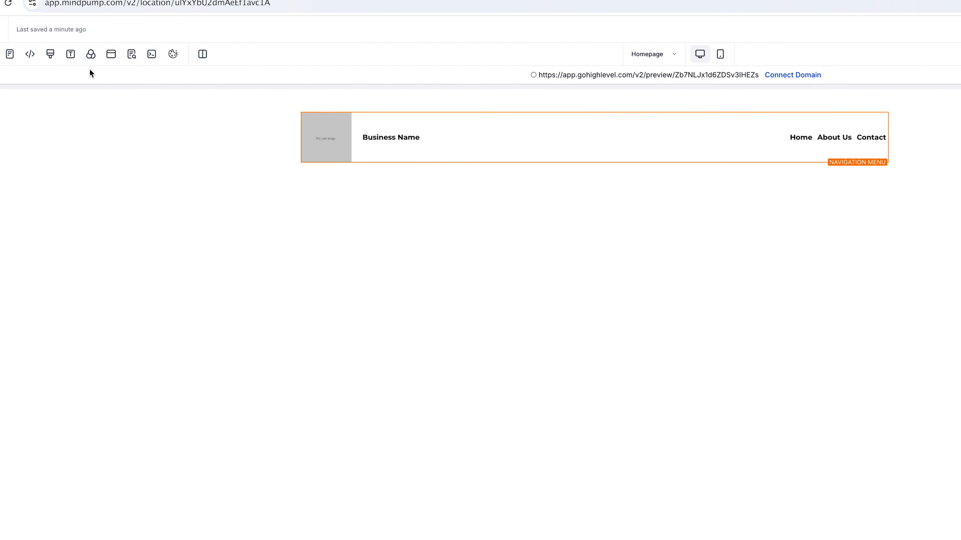
# Step: Examine the Homepage's custom CSS editor, typography settings and background options without changing anything
pyautogui.click(34, 42)
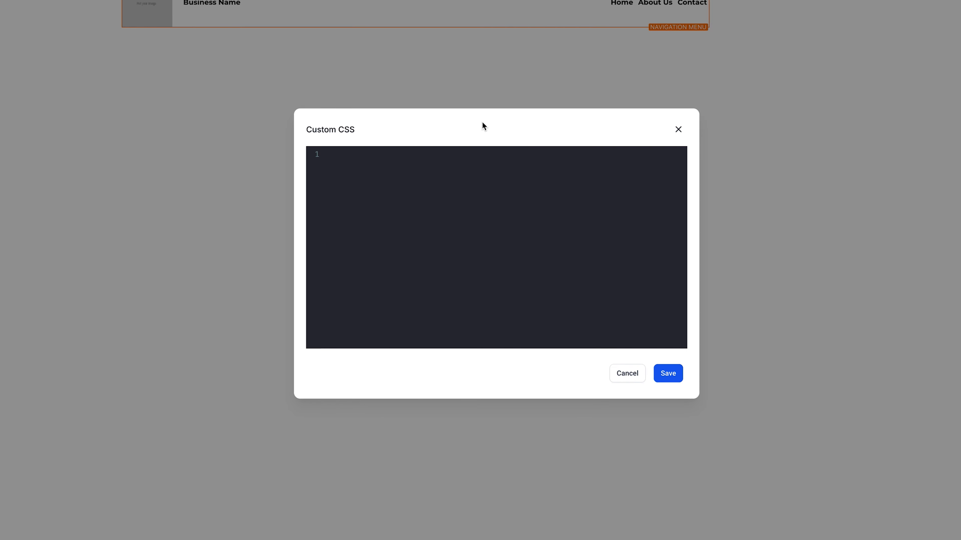
pyautogui.click(678, 129)
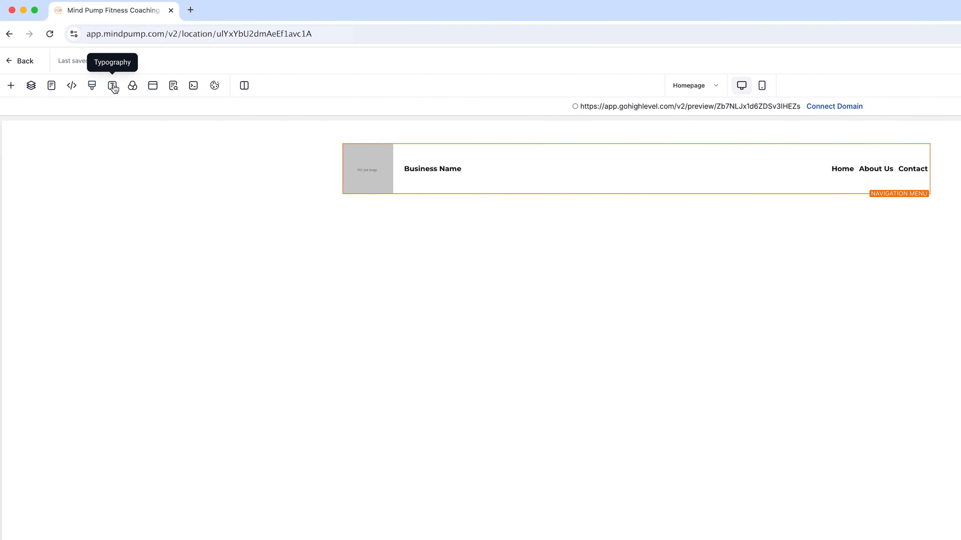
pyautogui.click(113, 86)
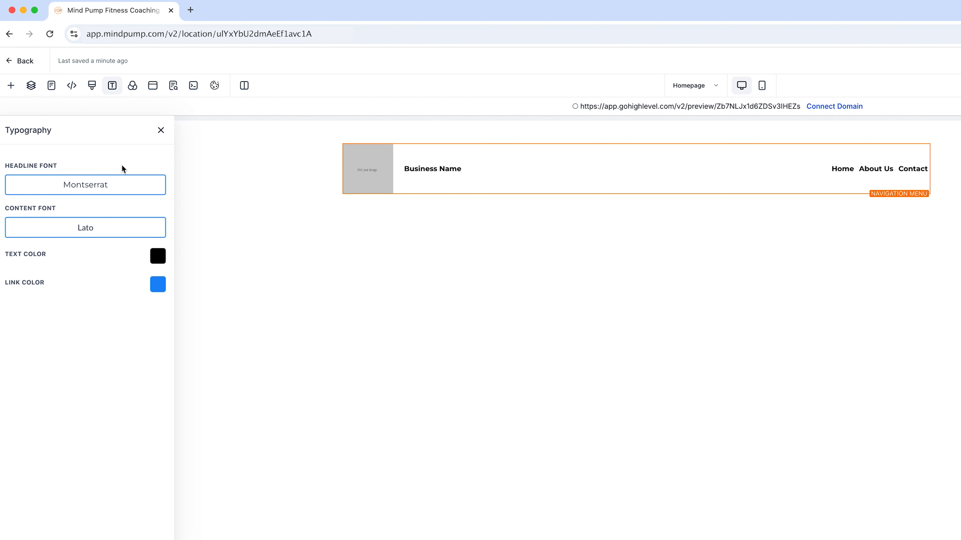
pyautogui.click(133, 87)
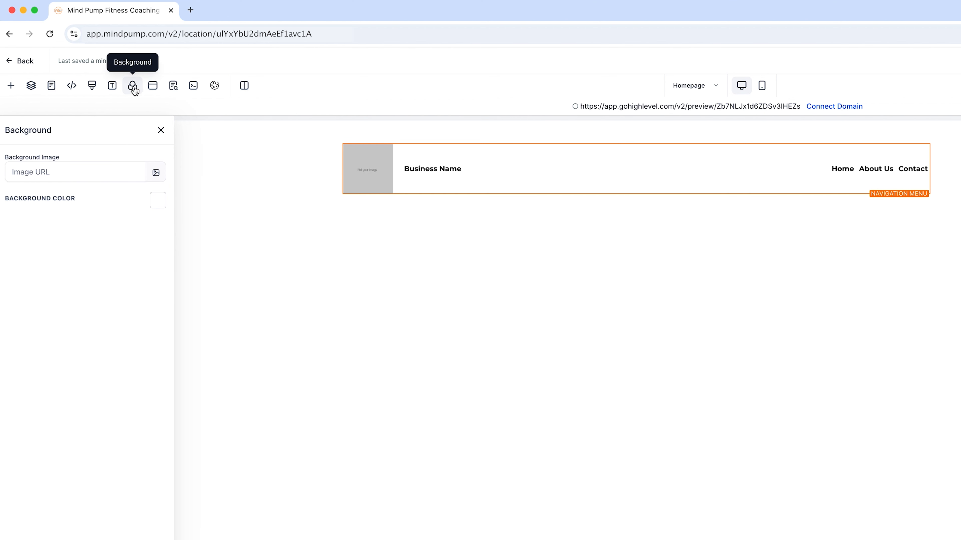
# Step: Examine the Homepage's popup editor, SEO meta data sections and cookie consent option without changing anything
pyautogui.click(152, 85)
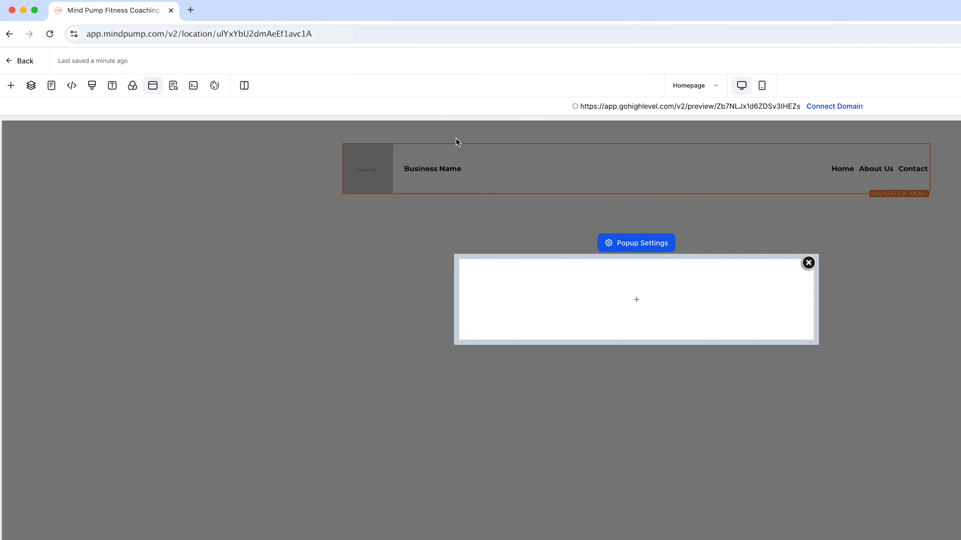
pyautogui.click(174, 88)
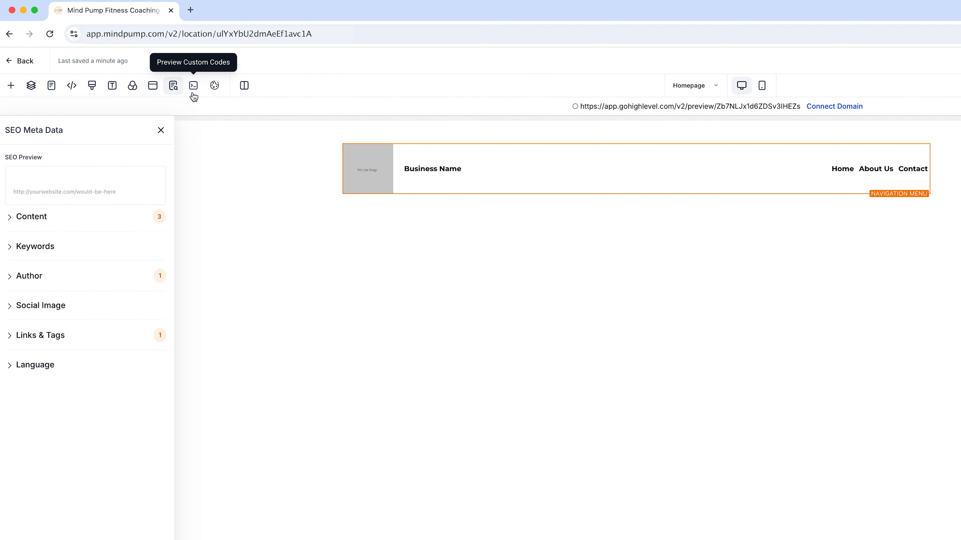
pyautogui.click(216, 86)
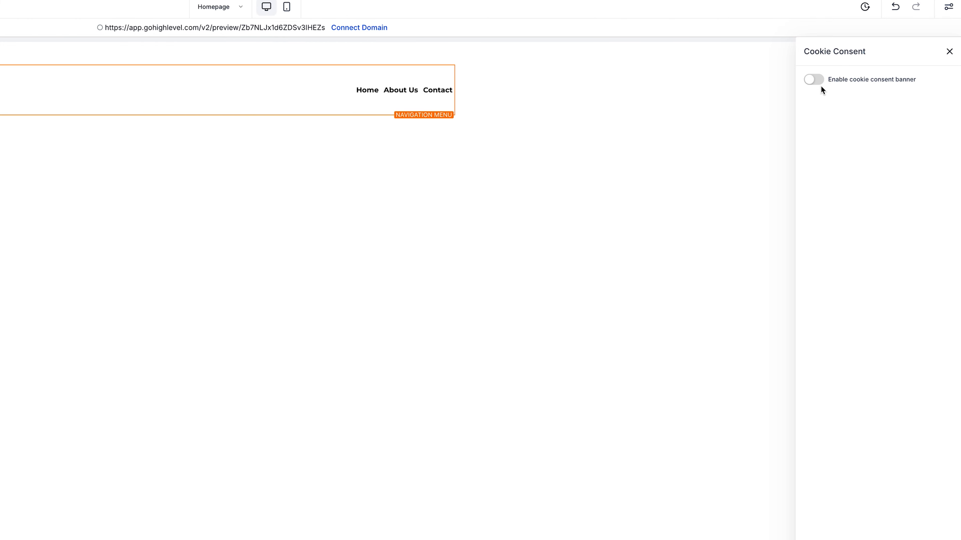
# Step: Compare the Homepage's navigation menu in mobile and desktop modes, finishing in desktop mode
pyautogui.click(287, 7)
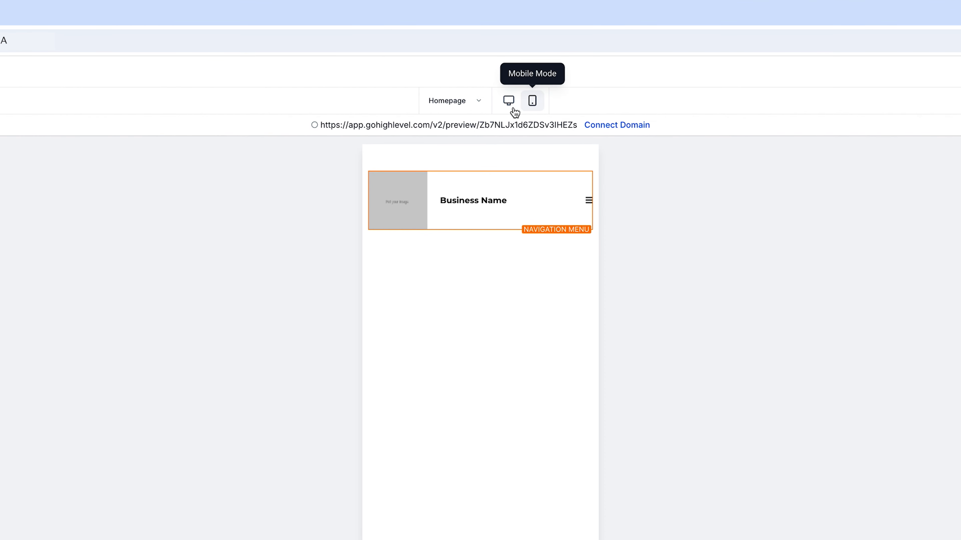
pyautogui.click(511, 109)
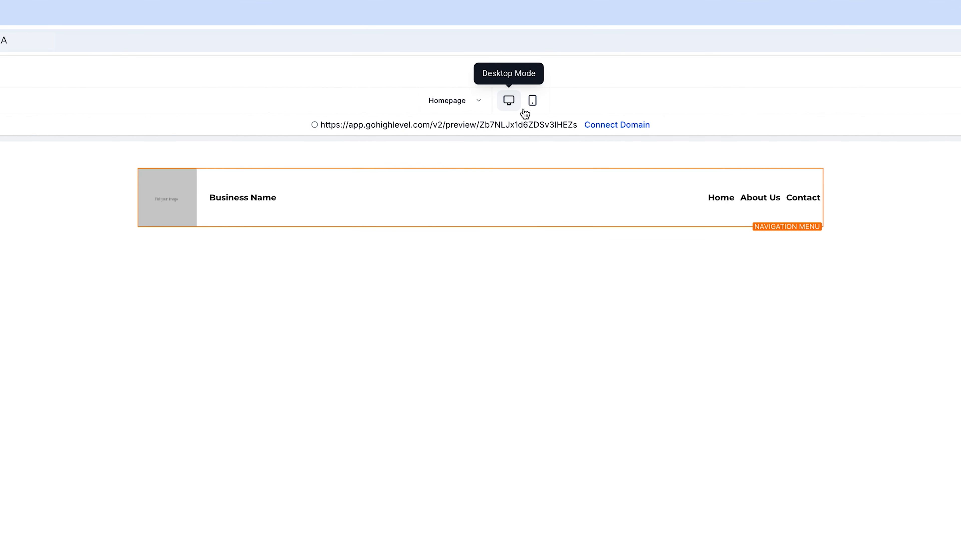
pyautogui.click(531, 107)
pyautogui.click(514, 108)
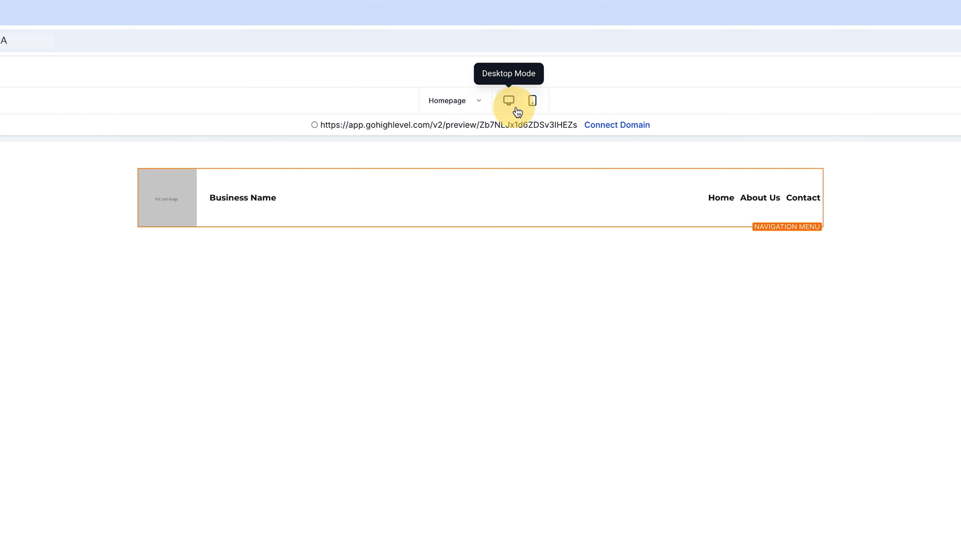